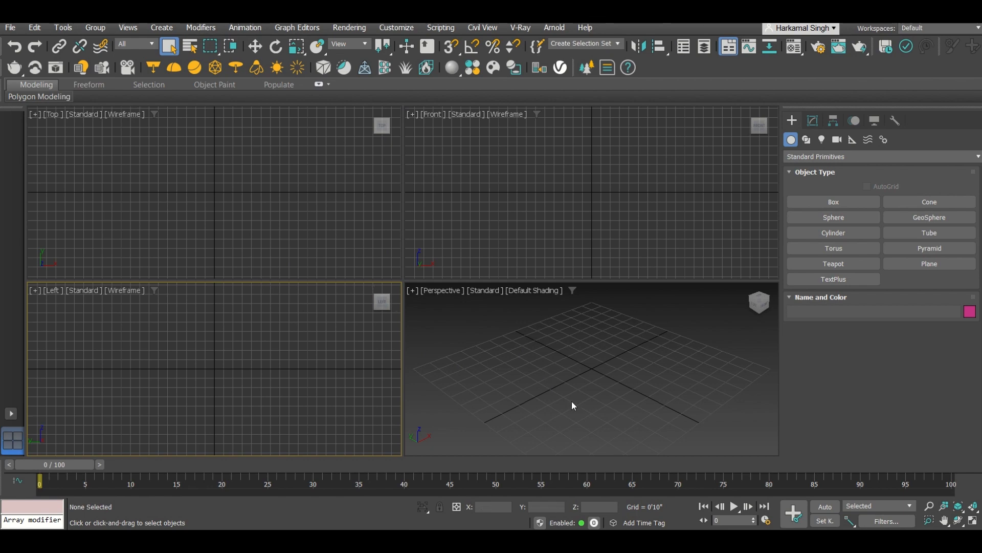
Create a Standard Primitives box about 4'8" long, 5'5" wide and 1'11" high near the origin in the Perspective viewport.
{"action": "left_click", "coordinate": [585, 365]}
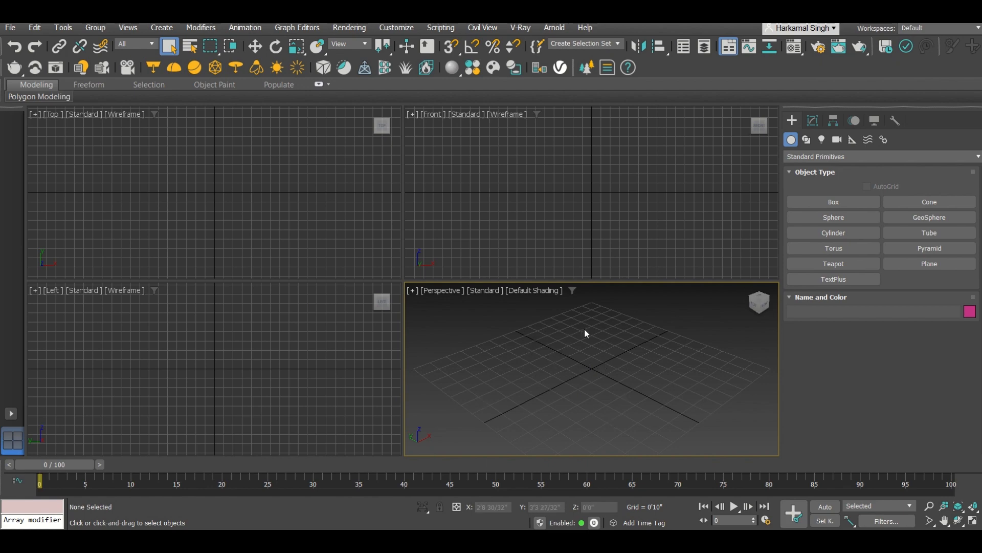
{"action": "left_click", "coordinate": [832, 203]}
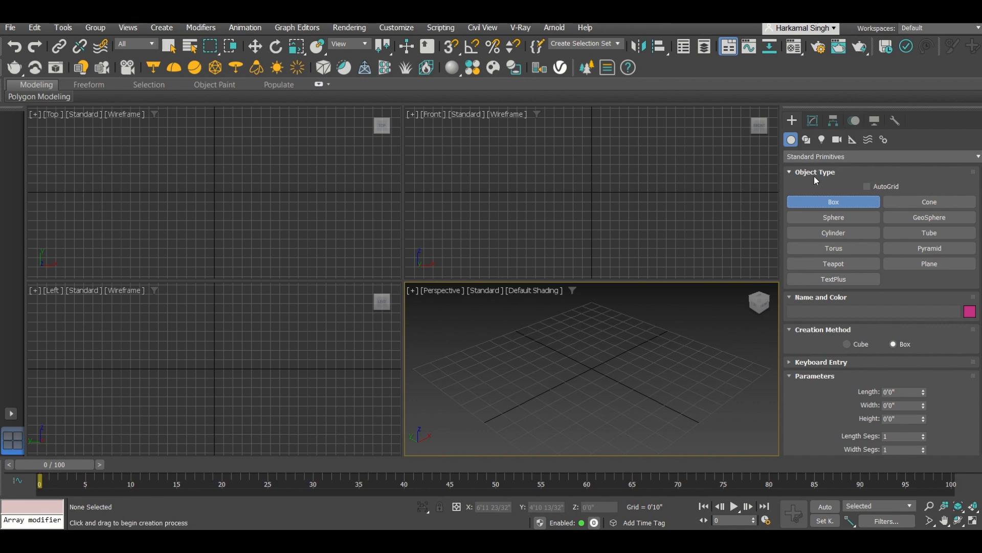
{"action": "key", "text": "q"}
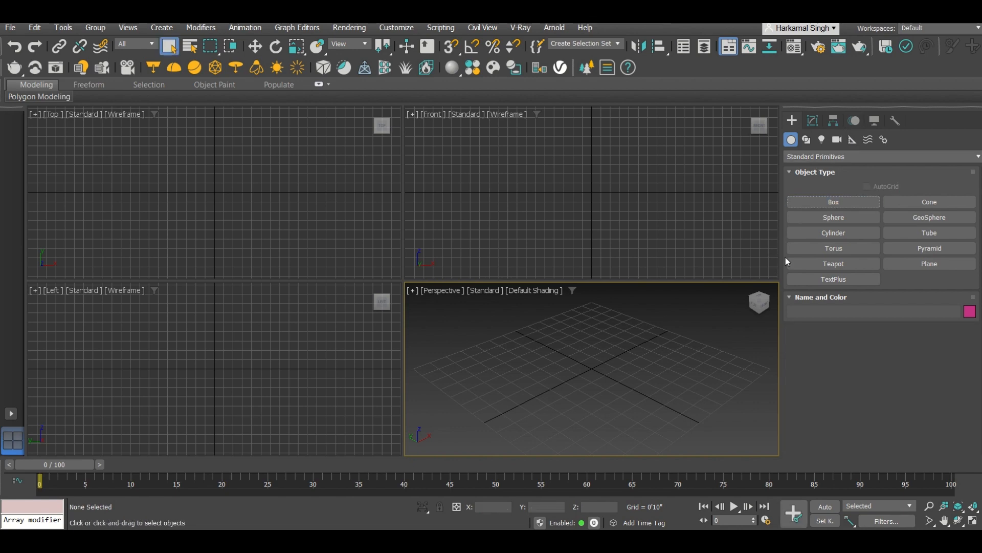
{"action": "left_click", "coordinate": [802, 157]}
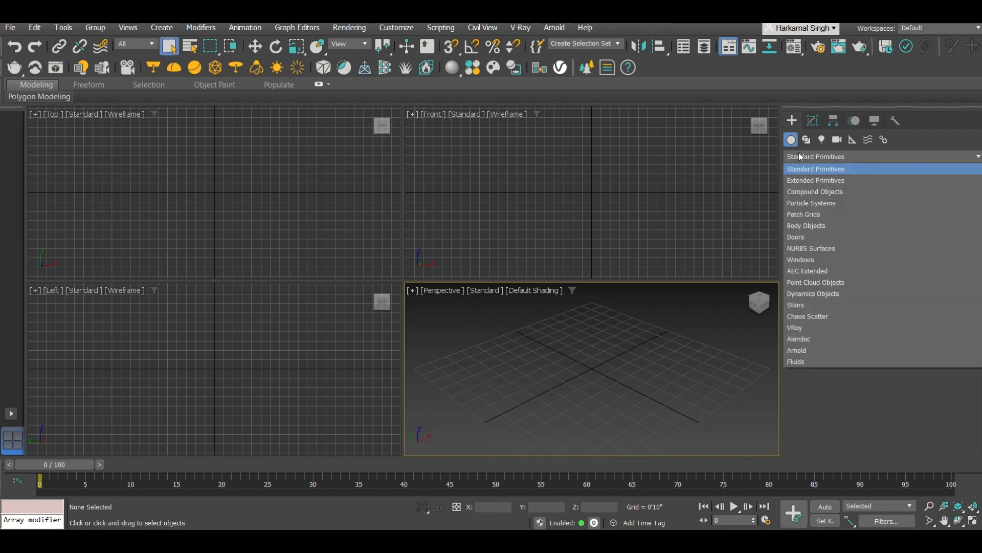
{"action": "left_click", "coordinate": [804, 170]}
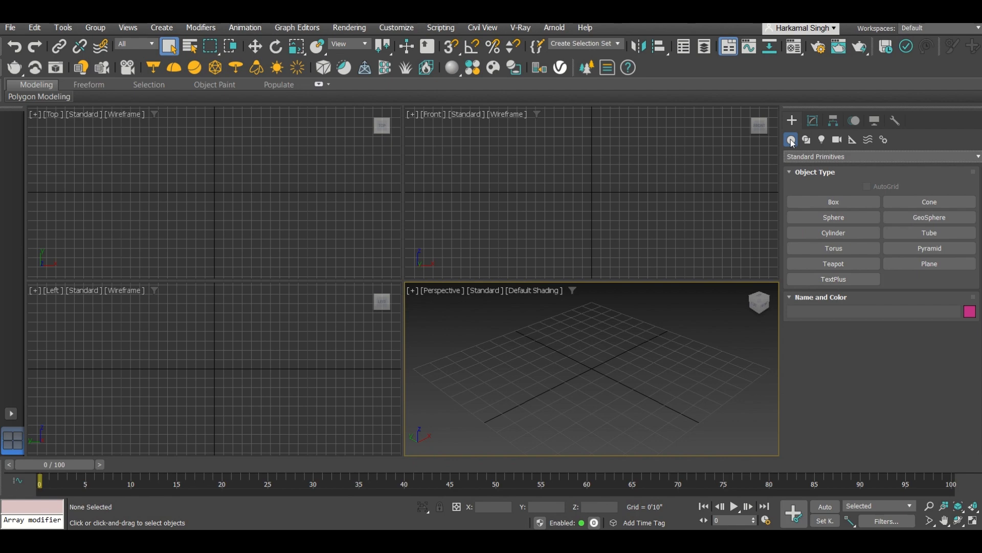
{"action": "left_click", "coordinate": [830, 207]}
{"action": "left_click_drag", "start_coordinate": [515, 366], "coordinate": [666, 361]}
{"action": "left_click", "coordinate": [673, 318]}
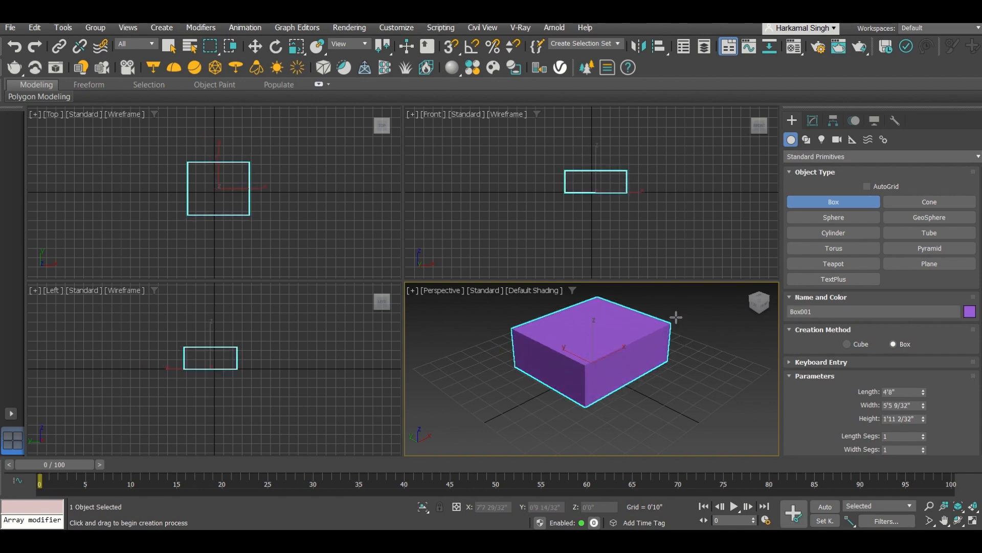
{"action": "right_click", "coordinate": [693, 328]}
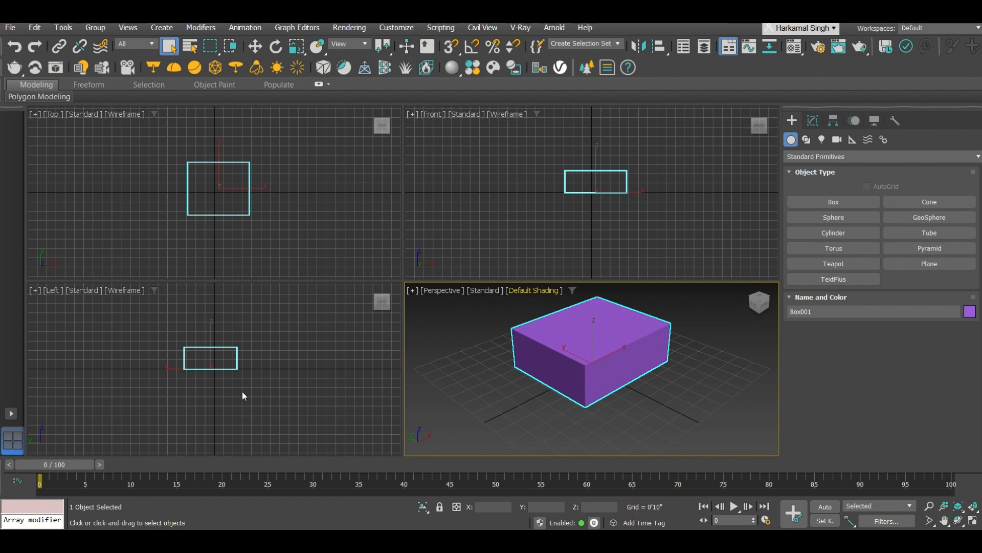
Deselect the box and turn on Default Shading in the Top, Front and Left viewports.
{"action": "left_click", "coordinate": [259, 185]}
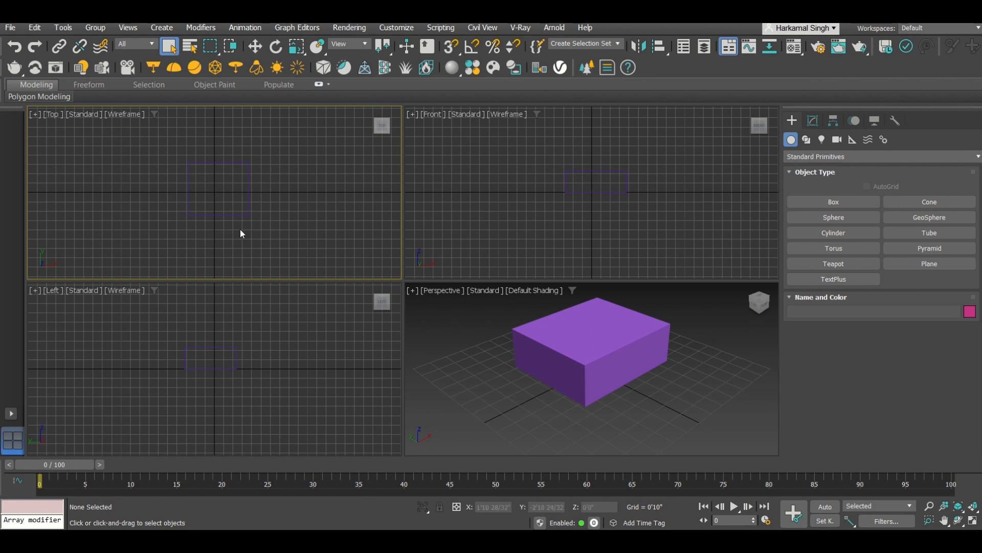
{"action": "scroll", "coordinate": [214, 179], "scroll_direction": "up", "scroll_amount": 3}
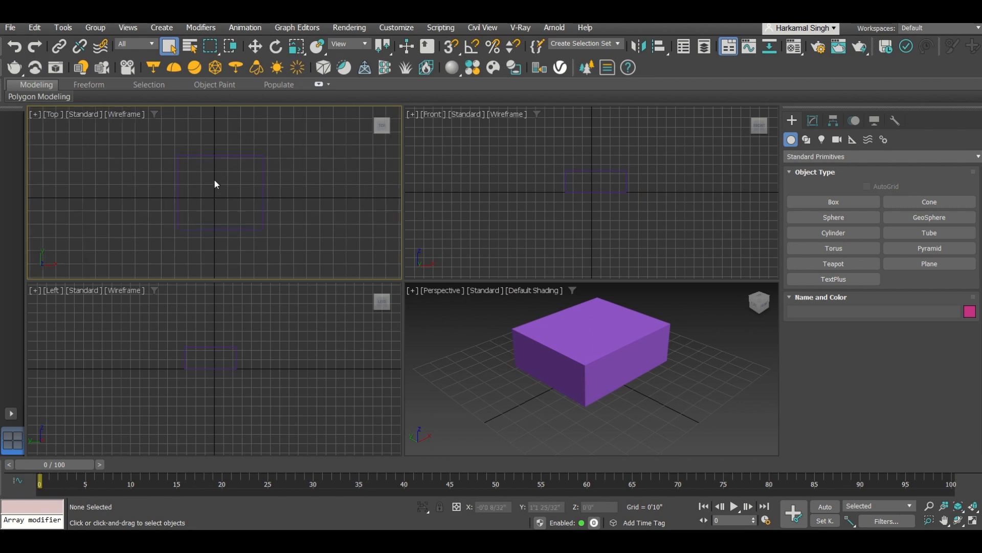
{"action": "scroll", "coordinate": [214, 180], "scroll_direction": "down", "scroll_amount": 2}
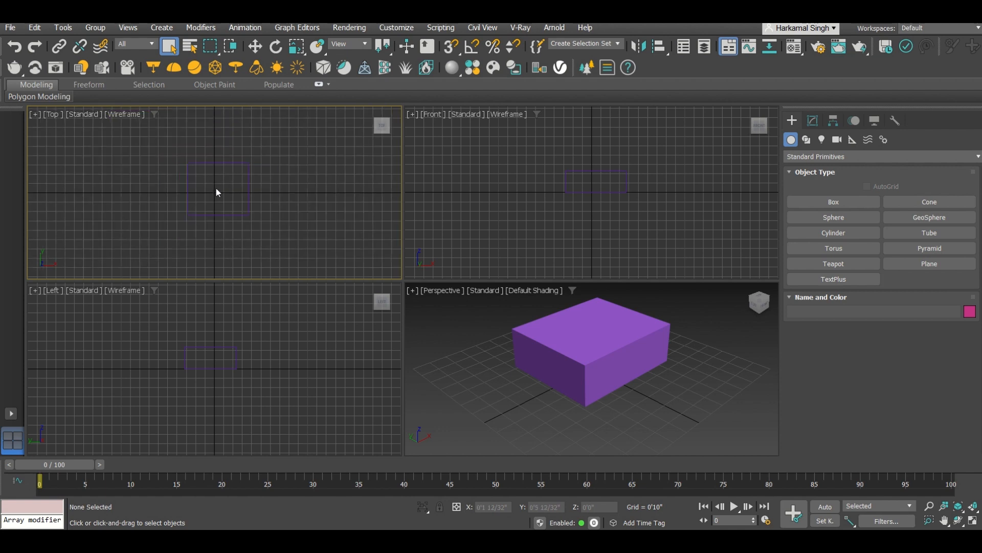
{"action": "key", "text": "F3"}
{"action": "left_click", "coordinate": [539, 183]}
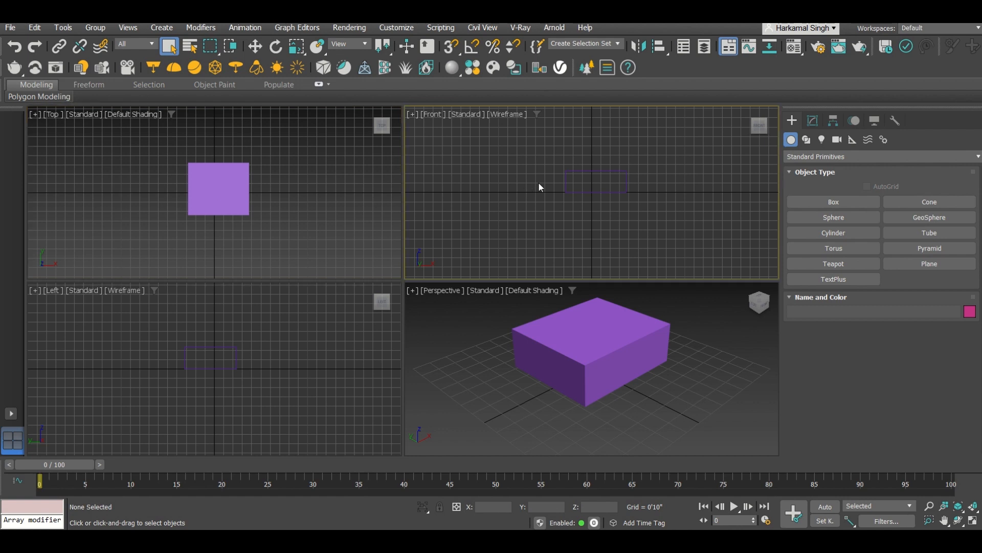
{"action": "key", "text": "F3"}
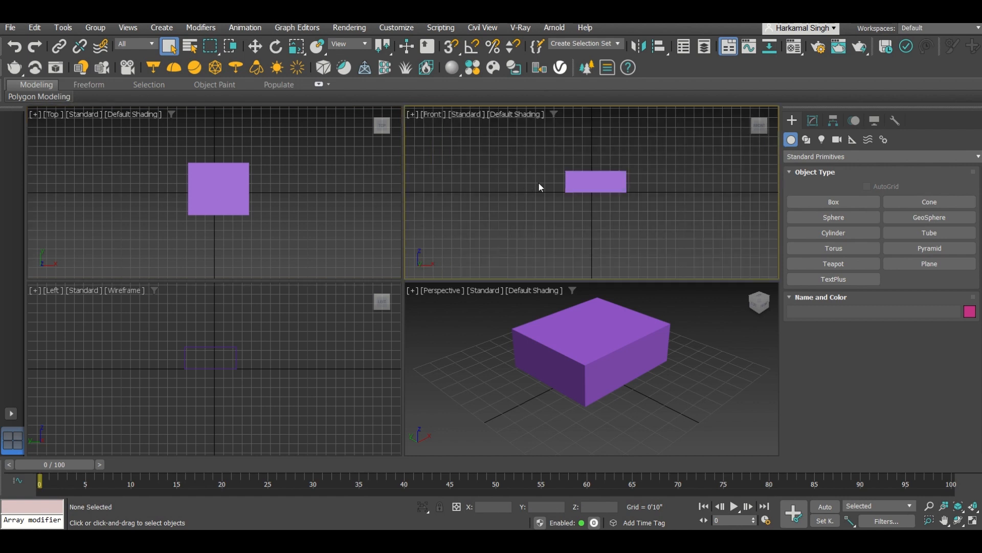
{"action": "left_click", "coordinate": [291, 410]}
{"action": "key", "text": "F3"}
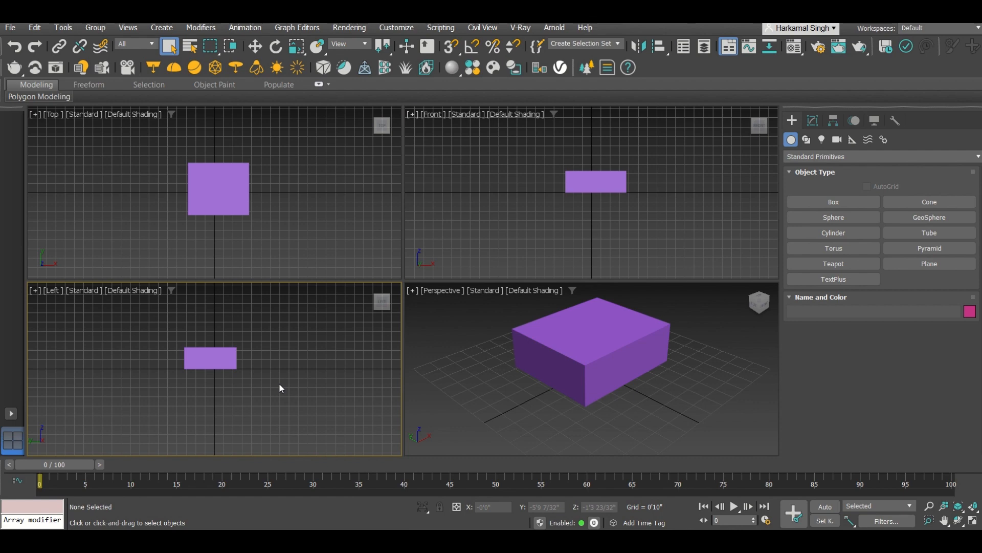
Hide the grid in the Top, Front, Left and Perspective viewports.
{"action": "left_click", "coordinate": [274, 200]}
{"action": "left_click", "coordinate": [507, 205]}
{"action": "left_click", "coordinate": [289, 333]}
{"action": "left_click", "coordinate": [293, 229]}
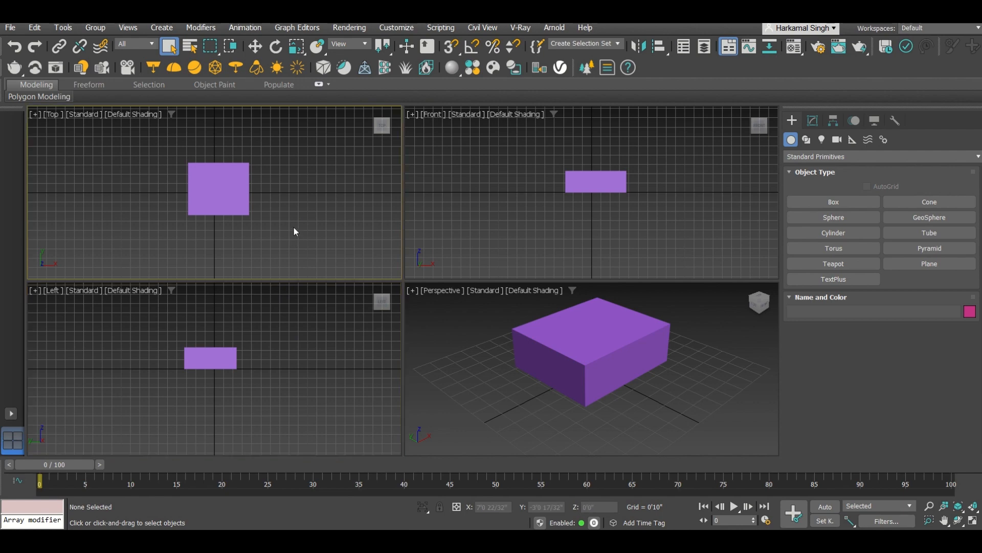
{"action": "key", "text": "g"}
{"action": "left_click", "coordinate": [449, 208]}
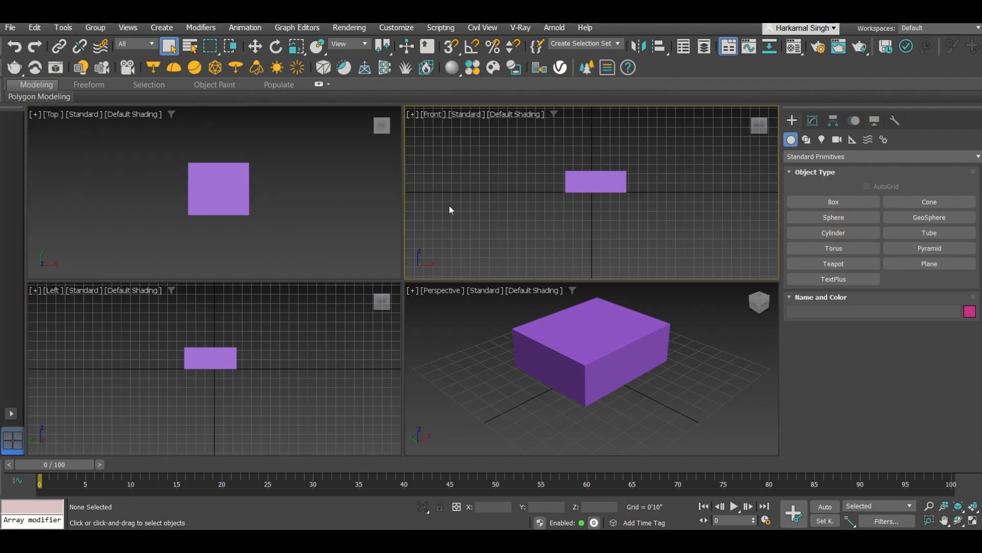
{"action": "key", "text": "g"}
{"action": "left_click", "coordinate": [299, 309]}
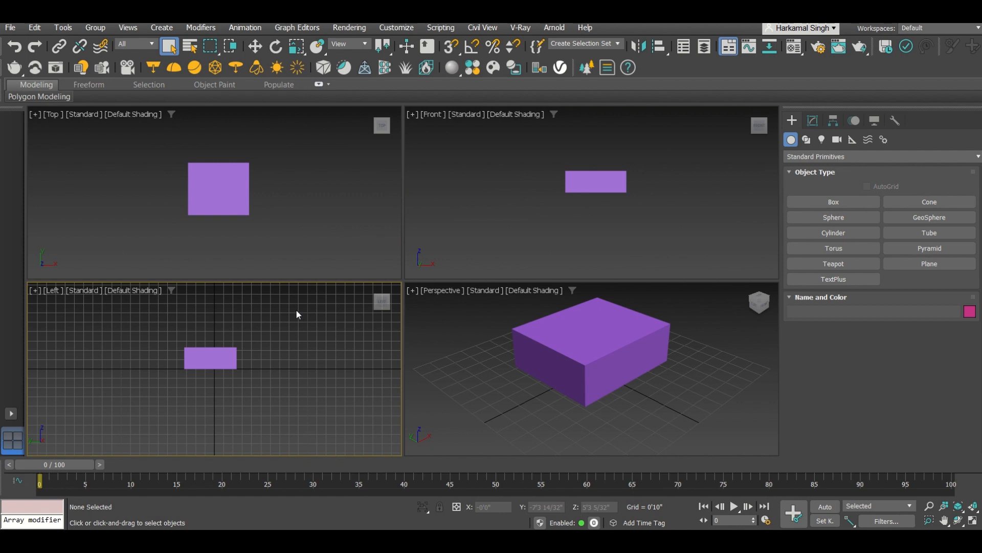
{"action": "key", "text": "g"}
{"action": "left_click", "coordinate": [514, 392]}
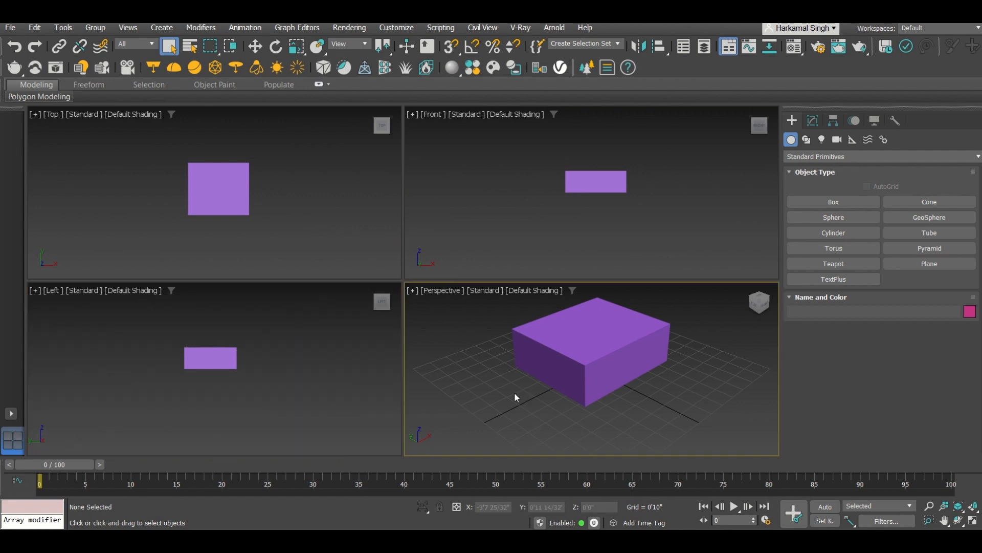
{"action": "key", "text": "g"}
Create a sphere with a radius of about 1'3" in the Perspective viewport, in front of the box.
{"action": "left_click", "coordinate": [537, 376]}
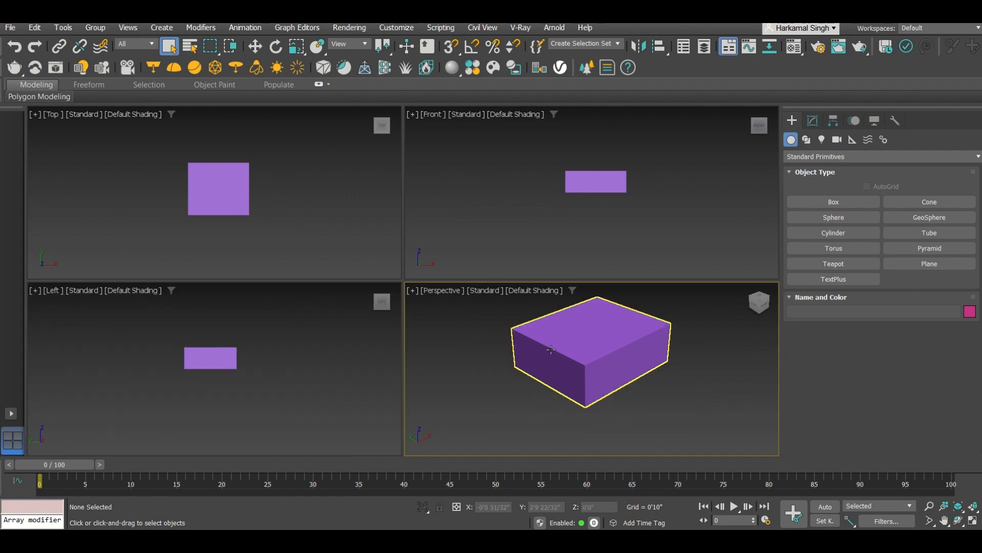
{"action": "scroll", "coordinate": [575, 352], "scroll_direction": "up", "scroll_amount": 2}
{"action": "scroll", "coordinate": [575, 351], "scroll_direction": "down", "scroll_amount": 4}
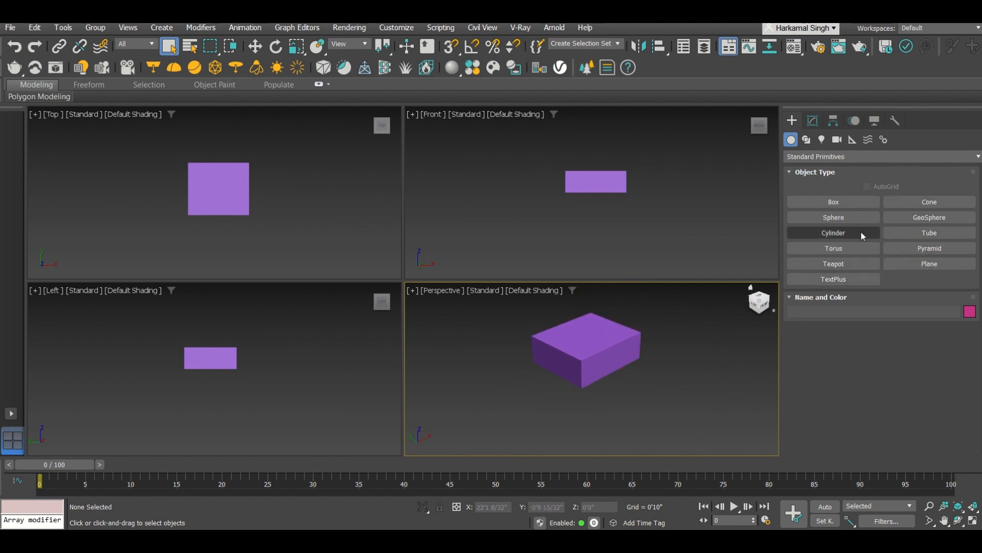
{"action": "left_click", "coordinate": [833, 219]}
{"action": "left_click_drag", "start_coordinate": [675, 402], "coordinate": [677, 379]}
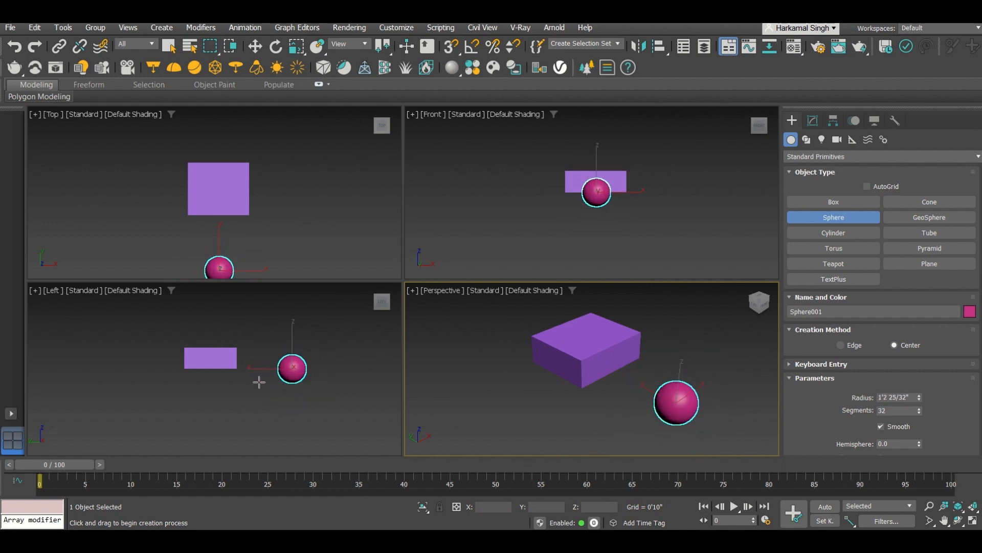
{"action": "scroll", "coordinate": [275, 345], "scroll_direction": "up", "scroll_amount": 3}
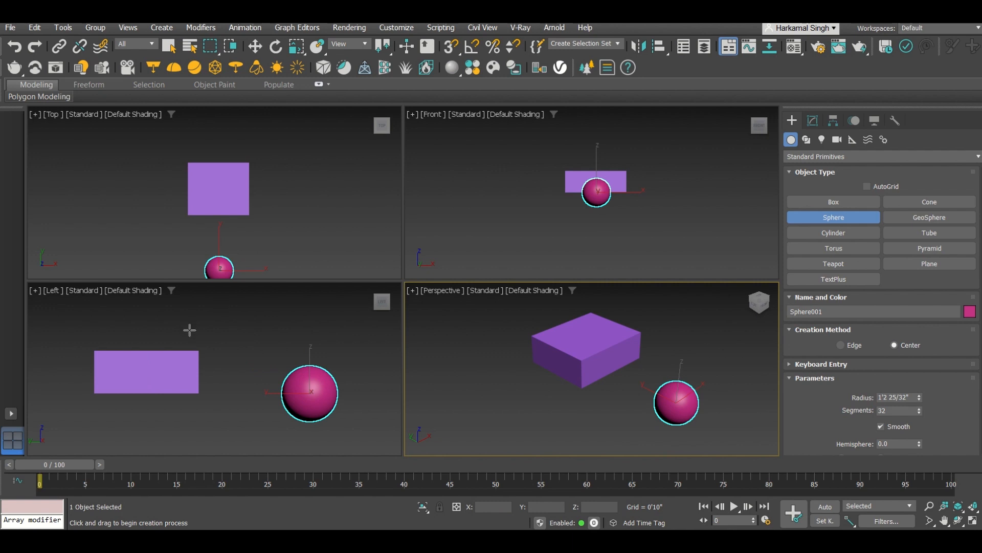
{"action": "left_click", "coordinate": [135, 175]}
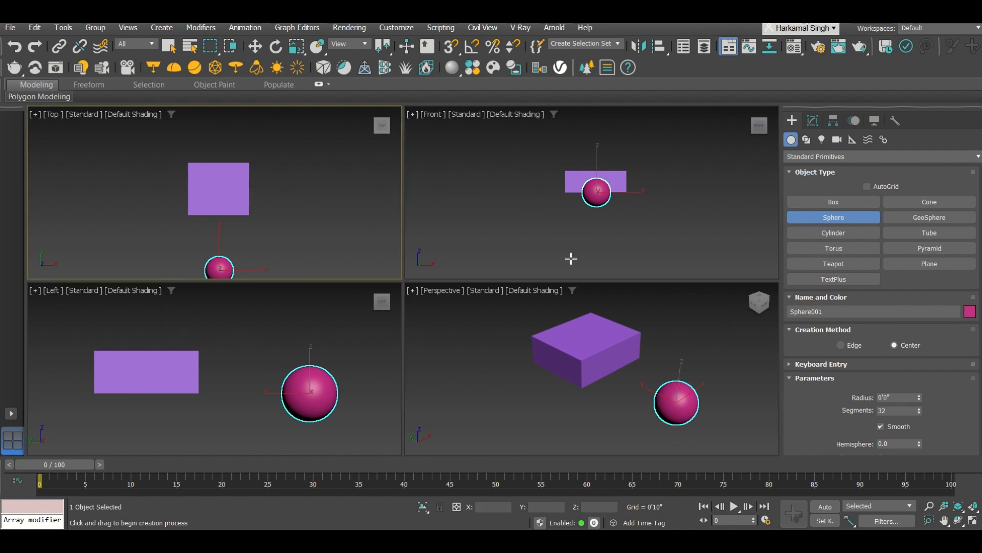
Move the sphere closer to the box's front side, to about X 0'5", Y -3'7", Z -0'4".
{"action": "key", "text": "w"}
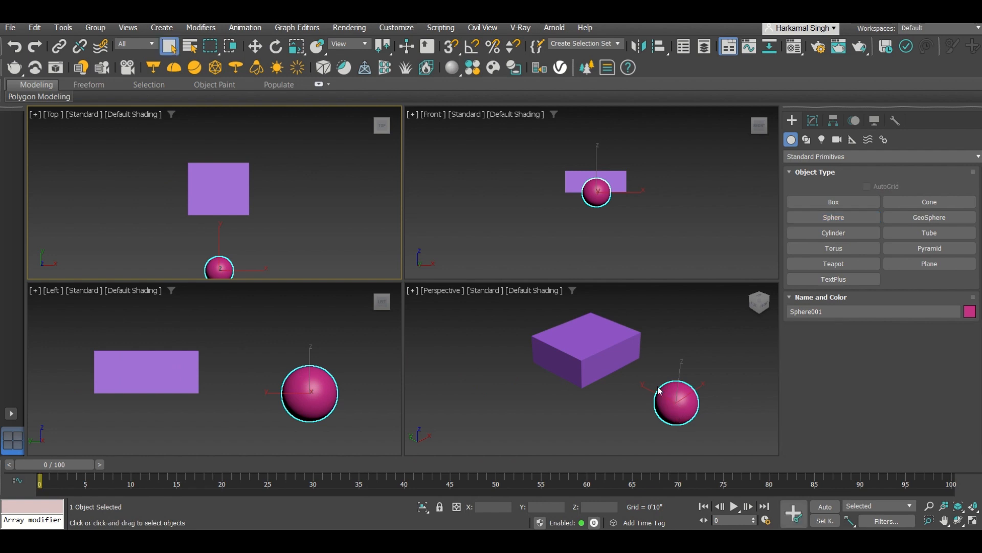
{"action": "left_click", "coordinate": [659, 395]}
{"action": "left_click_drag", "start_coordinate": [646, 390], "coordinate": [614, 371]}
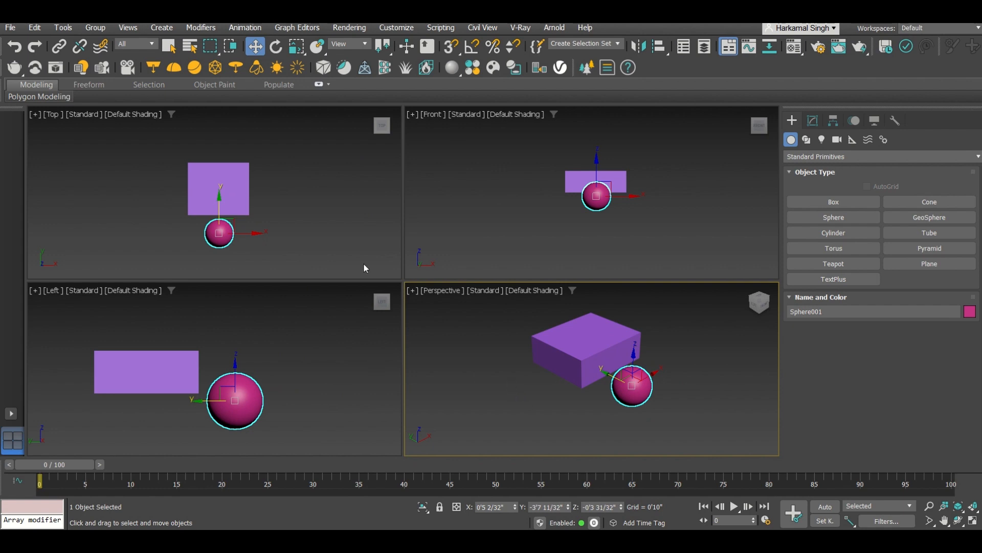
Deselect the sphere and add a viewport layout preset that shows one single viewport.
{"action": "left_click", "coordinate": [10, 413]}
{"action": "left_click", "coordinate": [447, 330]}
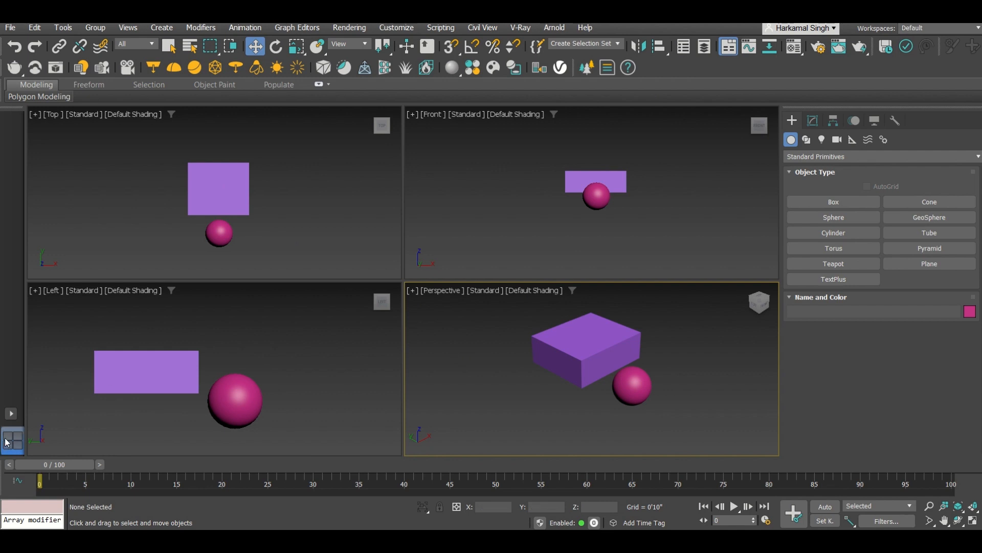
{"action": "left_click", "coordinate": [12, 413]}
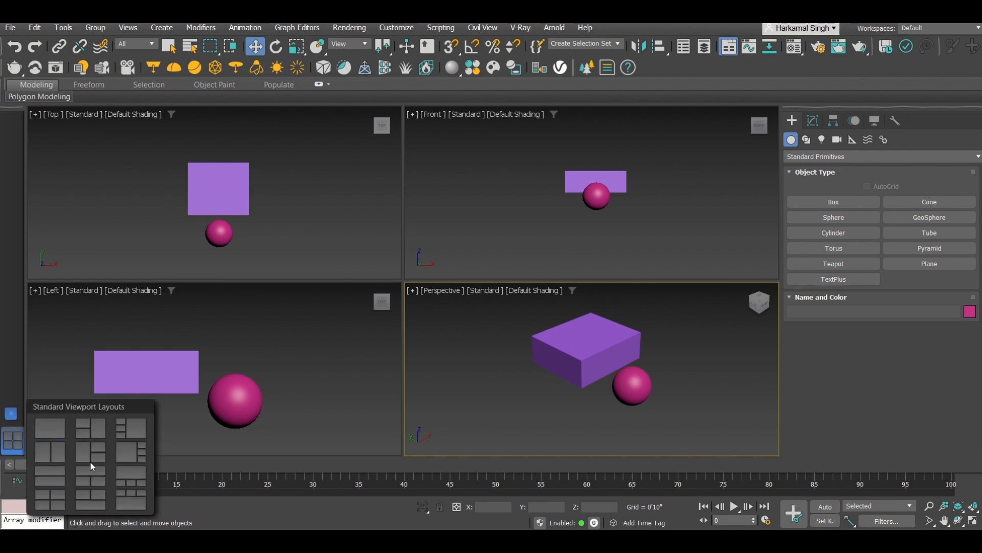
{"action": "left_click", "coordinate": [53, 435]}
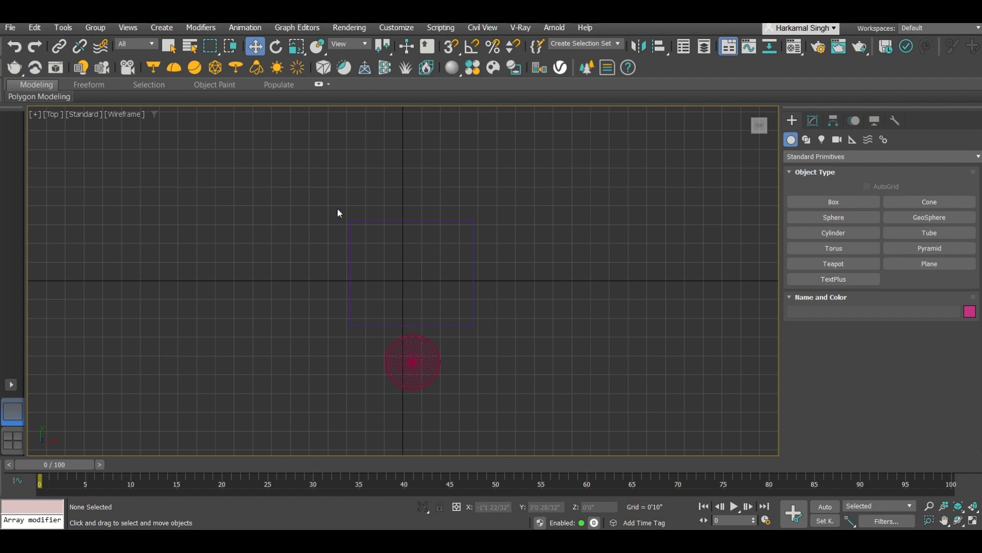
Add a layout preset with two side-by-side viewports and switch the active viewport between Top and Front.
{"action": "left_click", "coordinate": [11, 384]}
{"action": "left_click", "coordinate": [47, 420]}
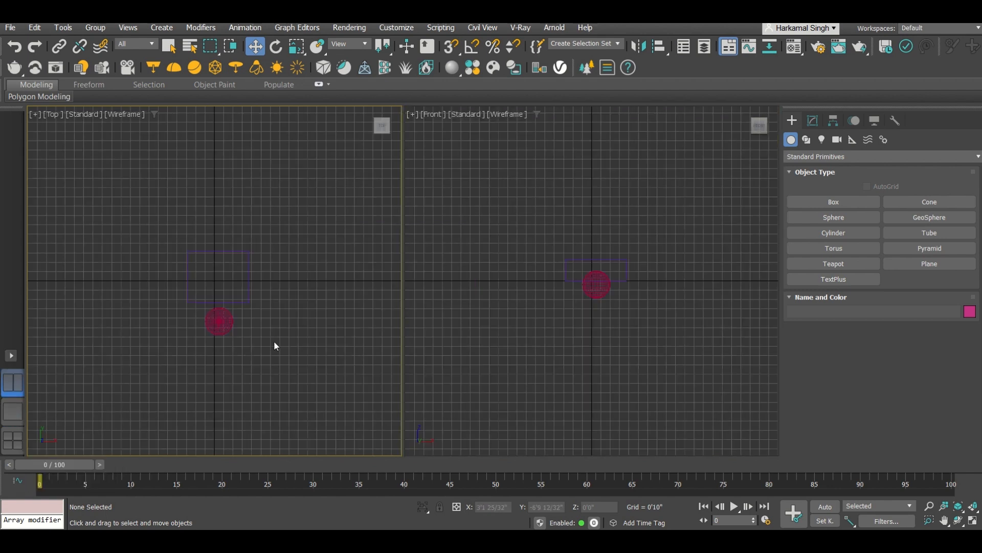
{"action": "left_click", "coordinate": [505, 209]}
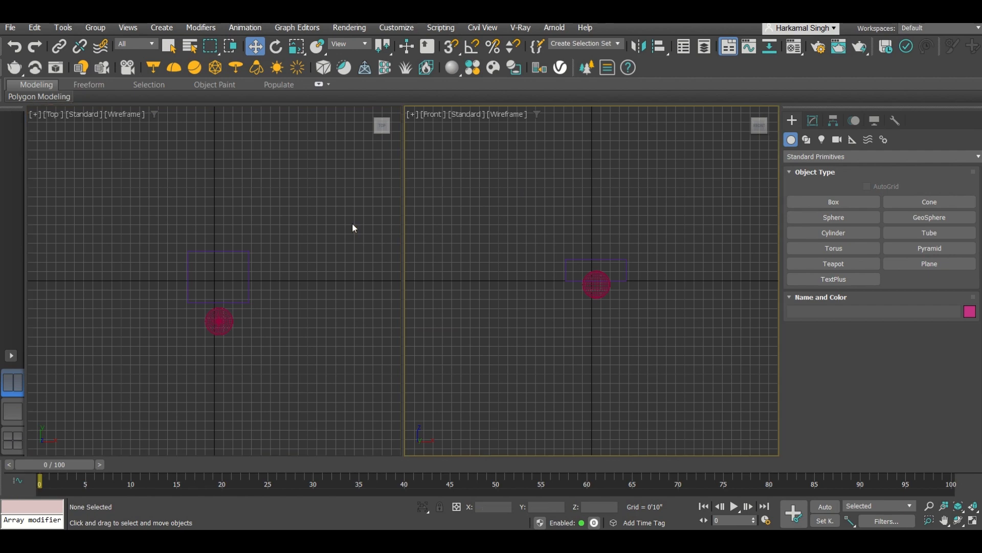
{"action": "left_click", "coordinate": [335, 231]}
{"action": "left_click", "coordinate": [562, 235]}
{"action": "left_click", "coordinate": [333, 250]}
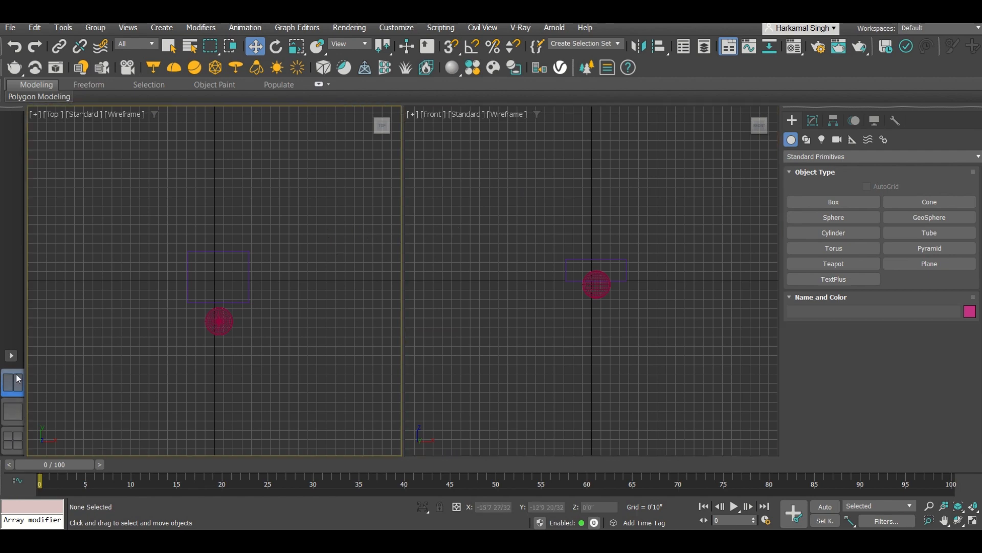
Return to the single-viewport layout and briefly display the Layer Explorer.
{"action": "left_click", "coordinate": [20, 411]}
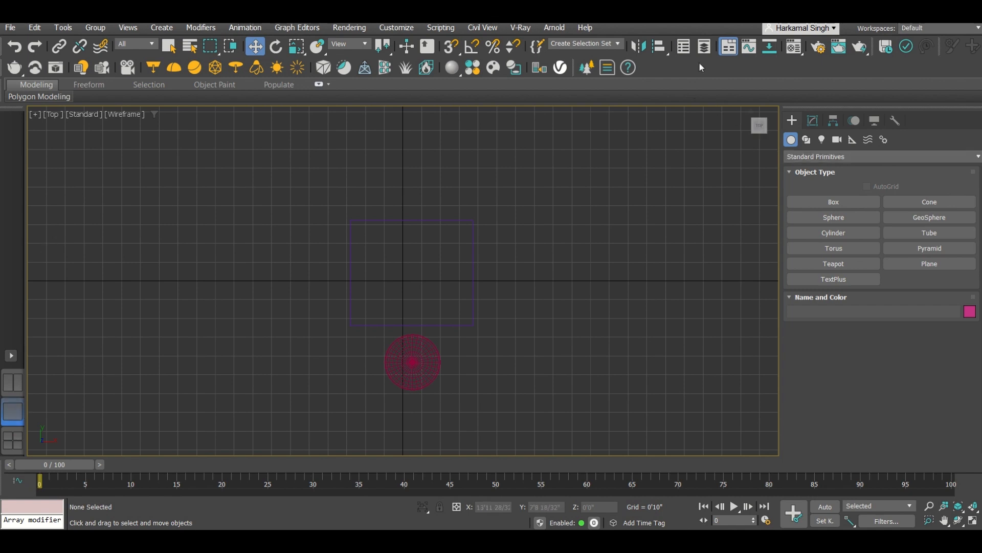
{"action": "left_click", "coordinate": [704, 47]}
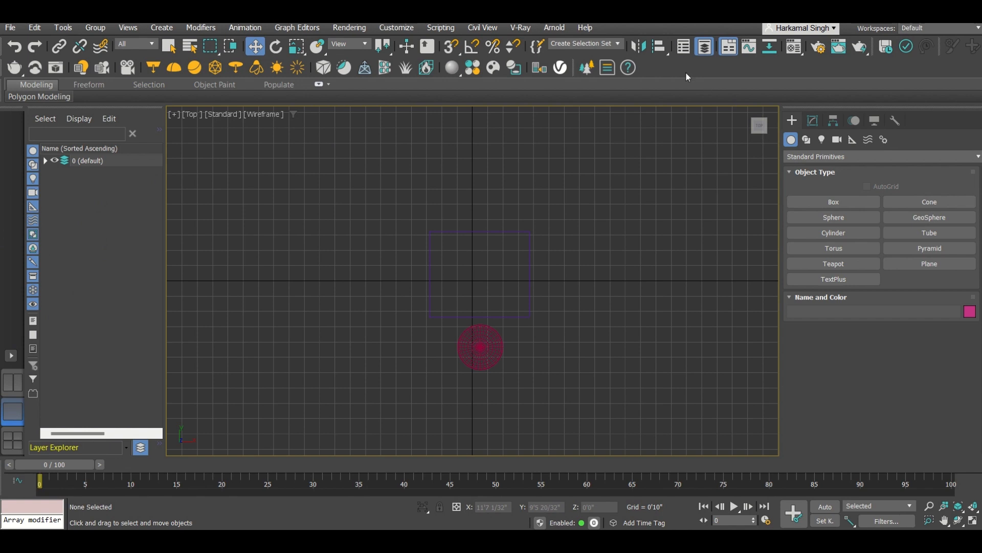
{"action": "left_click", "coordinate": [711, 45]}
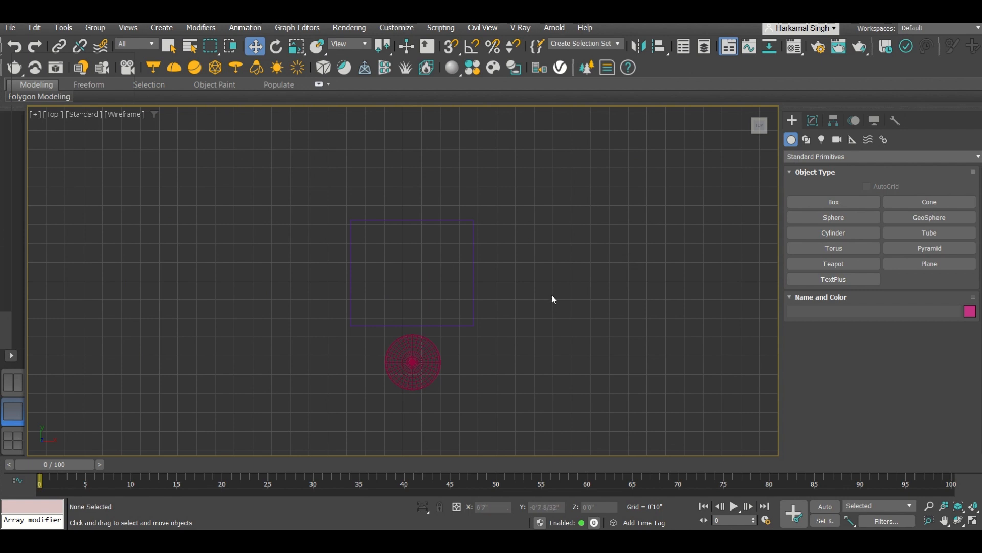
Switch the single viewport from Top to Perspective view and hide its grid.
{"action": "key", "text": "p"}
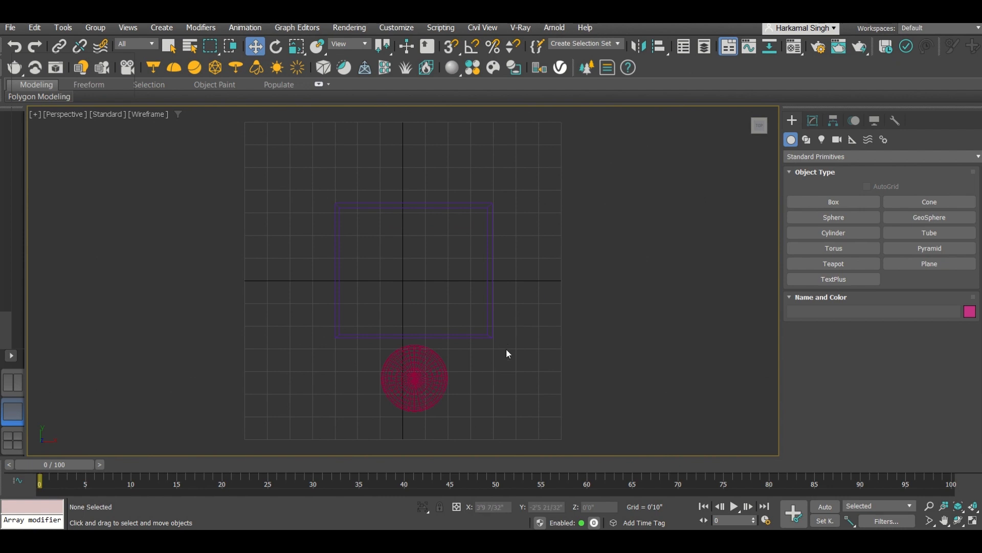
{"action": "key", "text": "g"}
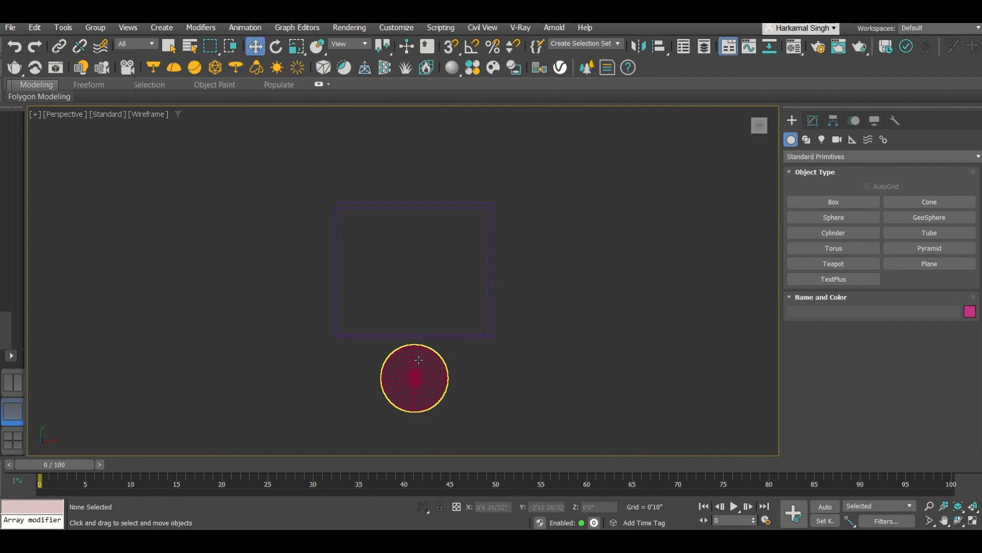
Switch the Perspective viewport to Default Shading and view the box and sphere from the front, the left and an angle.
{"action": "key", "text": "F3"}
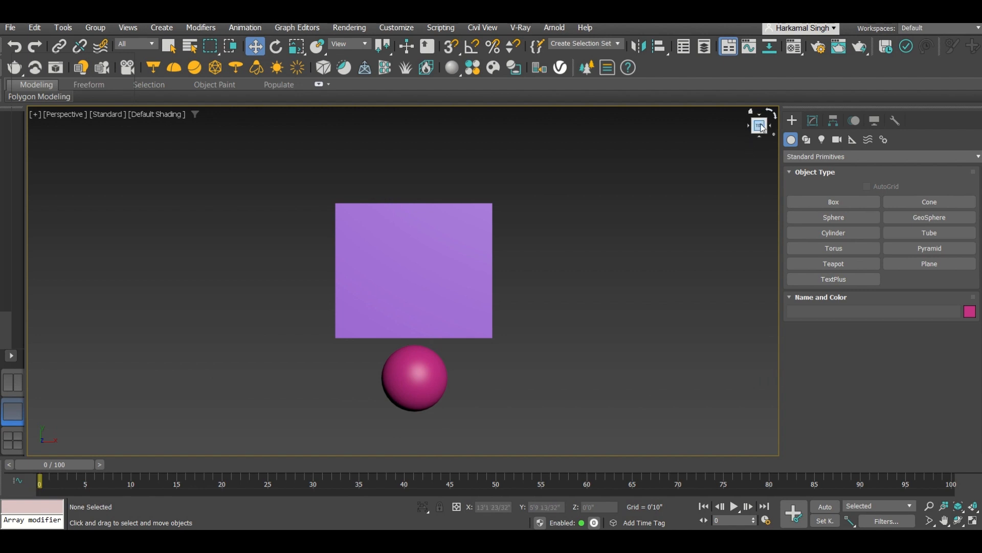
{"action": "mouse_move", "coordinate": [762, 128]}
{"action": "left_mouse_down"}
{"action": "mouse_move", "coordinate": [762, 109]}
{"action": "mouse_move", "coordinate": [765, 127]}
{"action": "mouse_move", "coordinate": [786, 137]}
{"action": "mouse_move", "coordinate": [762, 125]}
{"action": "left_mouse_up"}
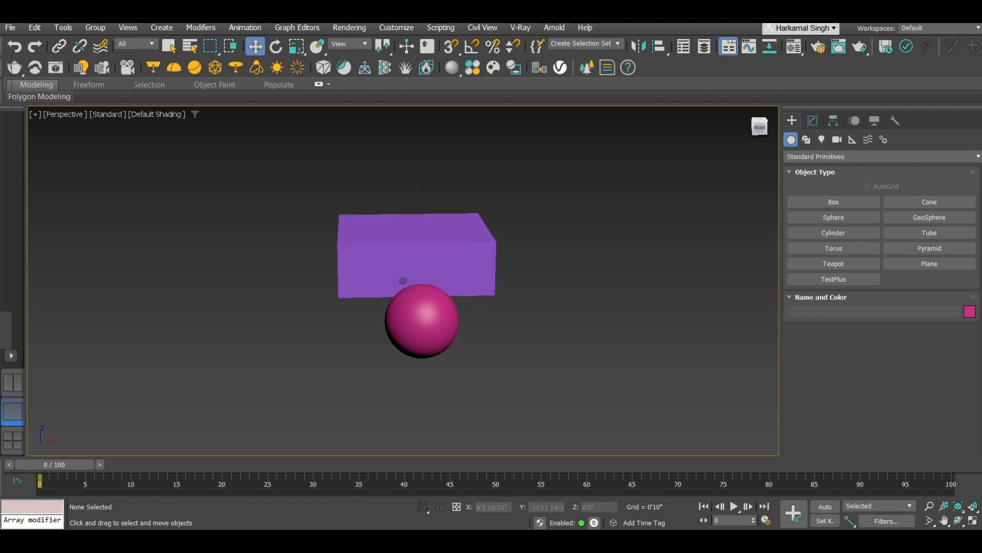
{"action": "left_click", "coordinate": [760, 129]}
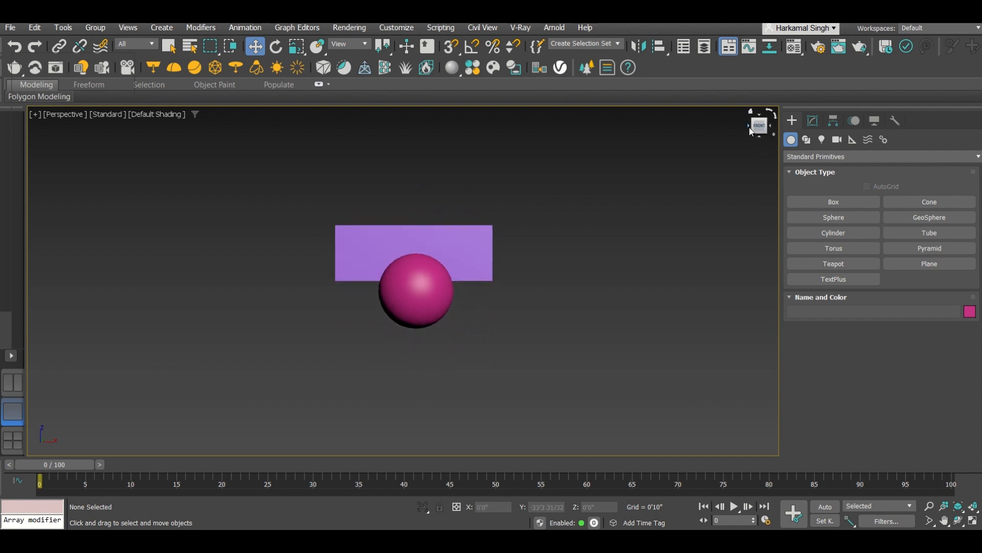
{"action": "left_click", "coordinate": [750, 126]}
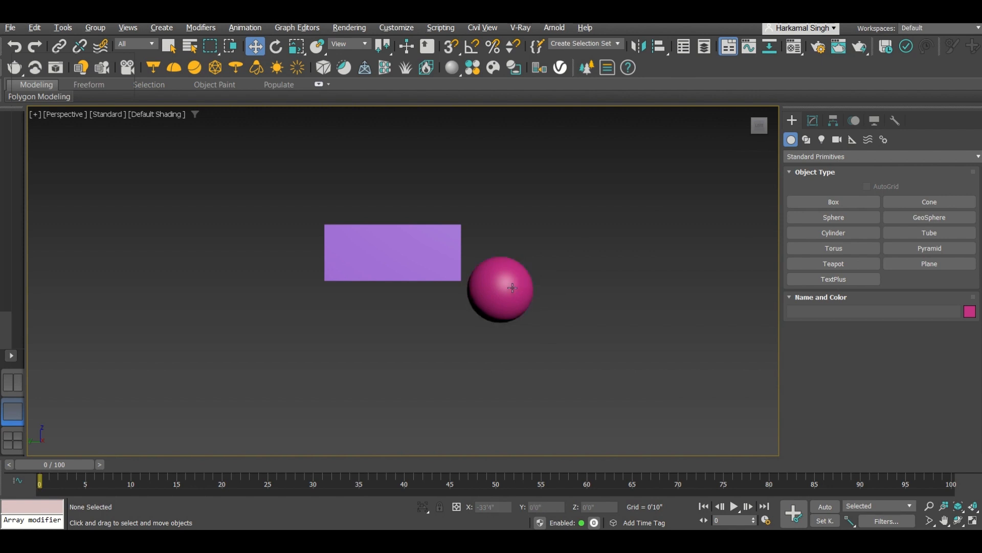
{"action": "middle_click_drag", "start_coordinate": [484, 269], "coordinate": [358, 301], "text": "alt"}
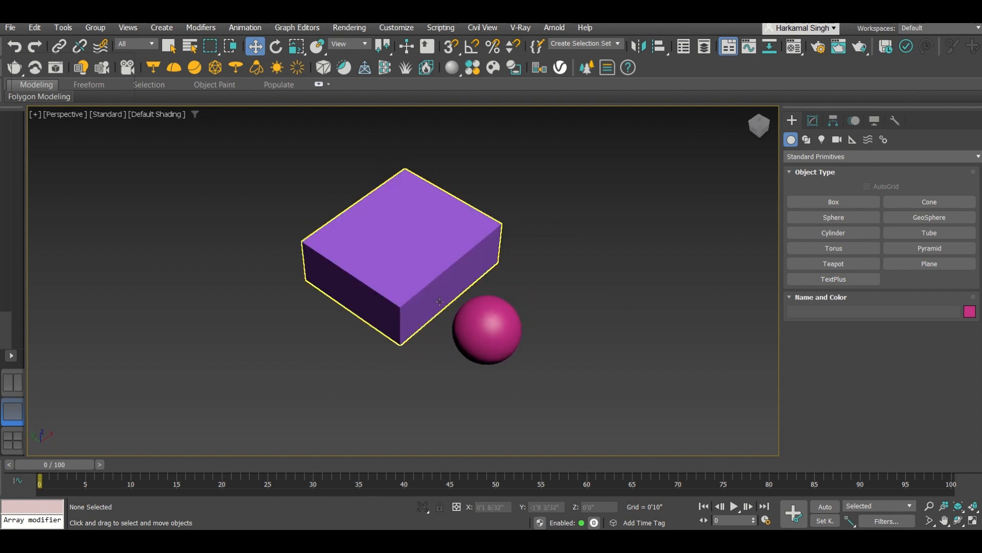
{"action": "middle_click_drag", "start_coordinate": [472, 240], "coordinate": [504, 233]}
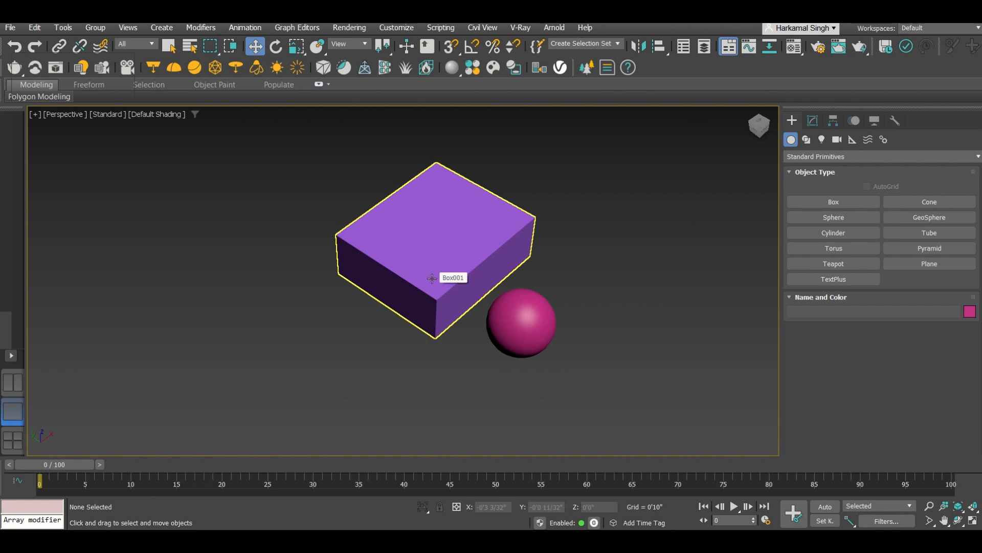
Switch the viewport to Top view and inspect the box and sphere from above.
{"action": "key", "text": "t"}
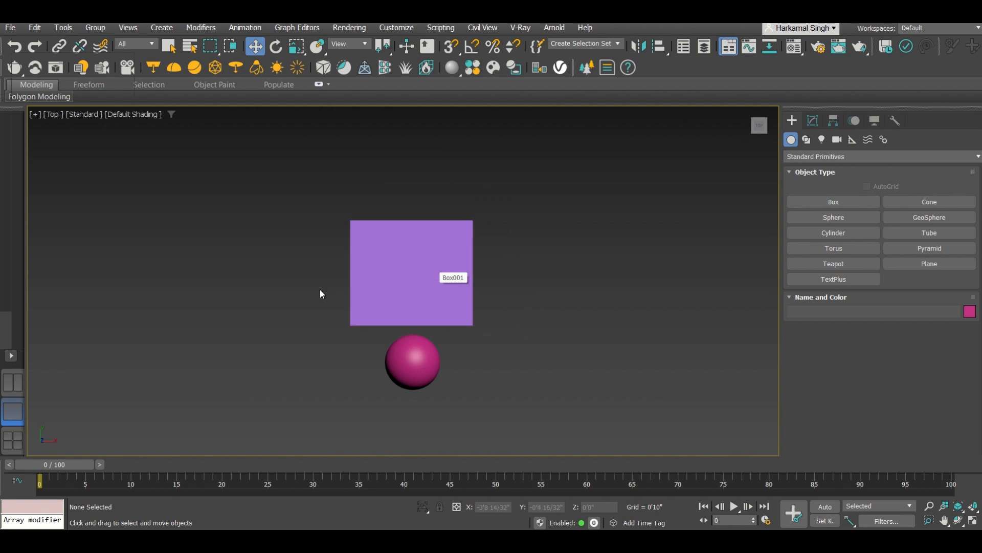
{"action": "scroll", "coordinate": [337, 297], "scroll_direction": "up", "scroll_amount": 5}
{"action": "scroll", "coordinate": [358, 302], "scroll_direction": "down", "scroll_amount": 5}
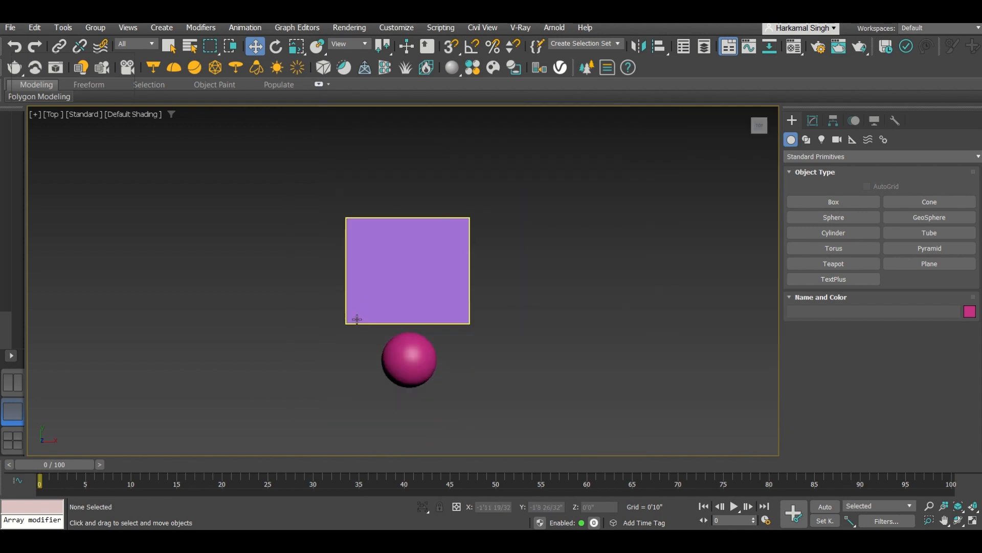
{"action": "scroll", "coordinate": [417, 292], "scroll_direction": "up", "scroll_amount": 4}
{"action": "scroll", "coordinate": [417, 288], "scroll_direction": "down", "scroll_amount": 5}
{"action": "scroll", "coordinate": [417, 288], "scroll_direction": "up", "scroll_amount": 3}
{"action": "scroll", "coordinate": [402, 283], "scroll_direction": "down", "scroll_amount": 3}
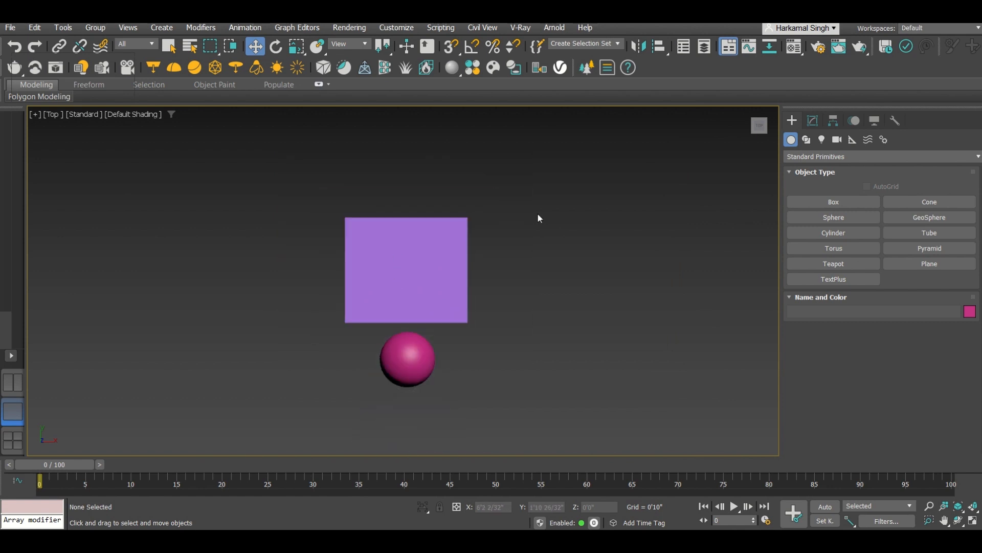
Switch the viewport to Front view and then to Left view, examining the box and sphere in each.
{"action": "key", "text": "f"}
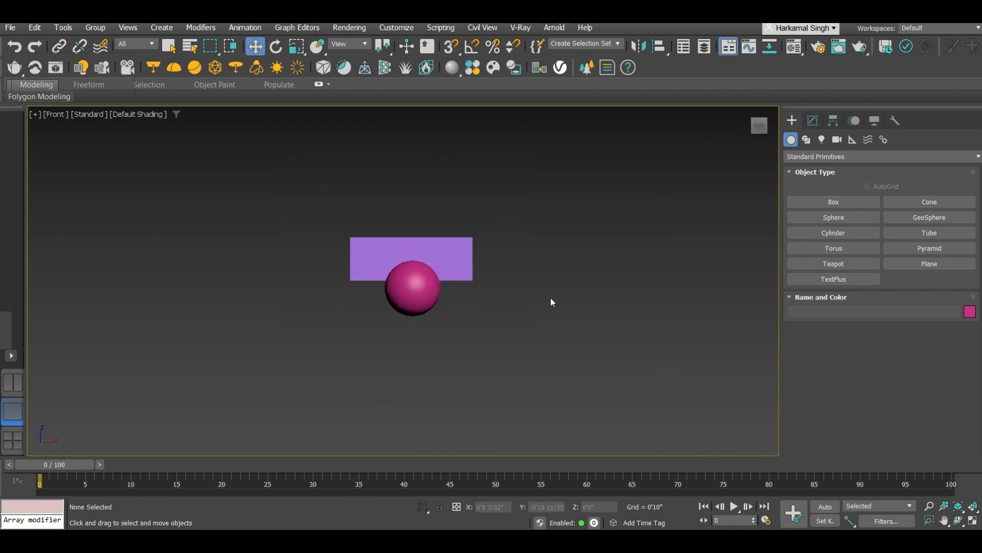
{"action": "scroll", "coordinate": [419, 267], "scroll_direction": "up", "scroll_amount": 5}
{"action": "scroll", "coordinate": [418, 266], "scroll_direction": "down", "scroll_amount": 6}
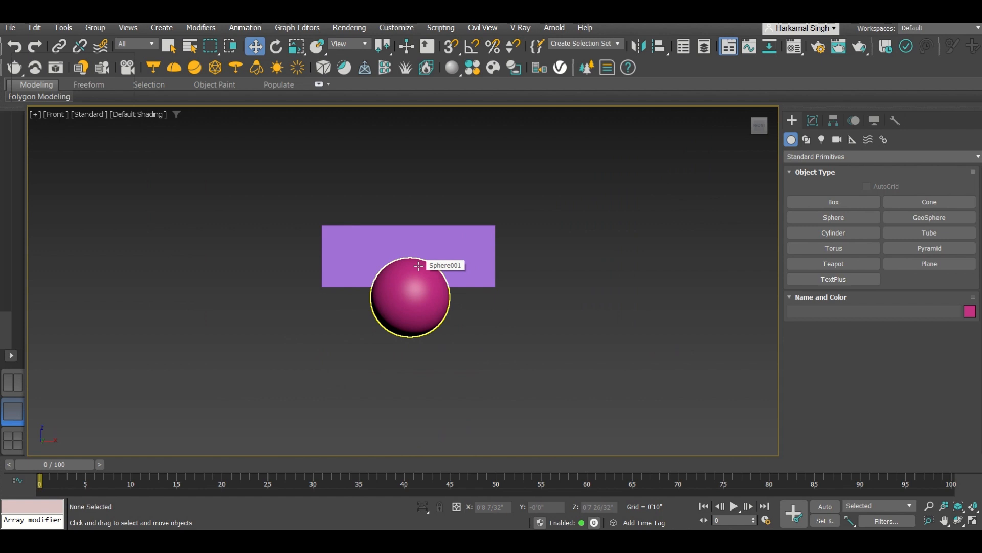
{"action": "key", "text": "l"}
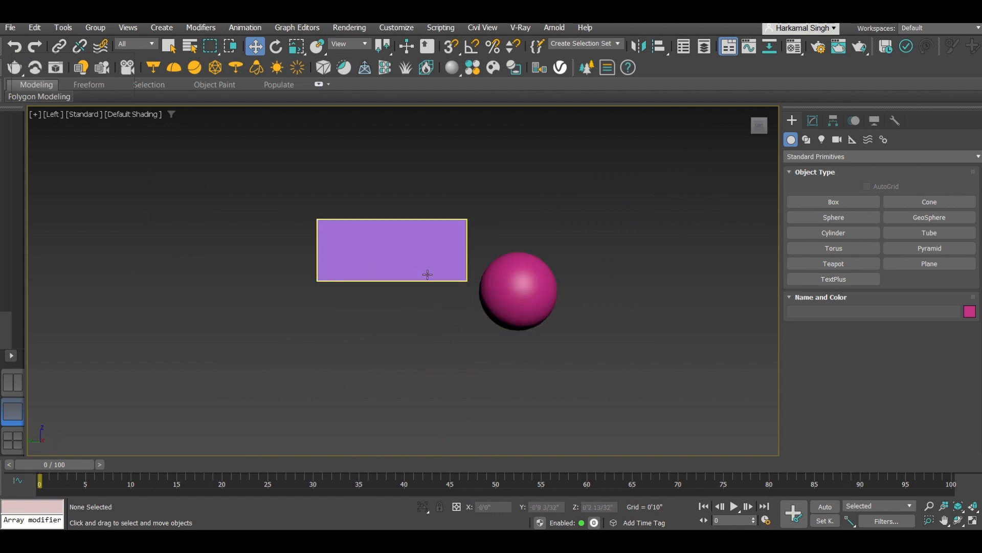
{"action": "scroll", "coordinate": [510, 257], "scroll_direction": "up", "scroll_amount": 4}
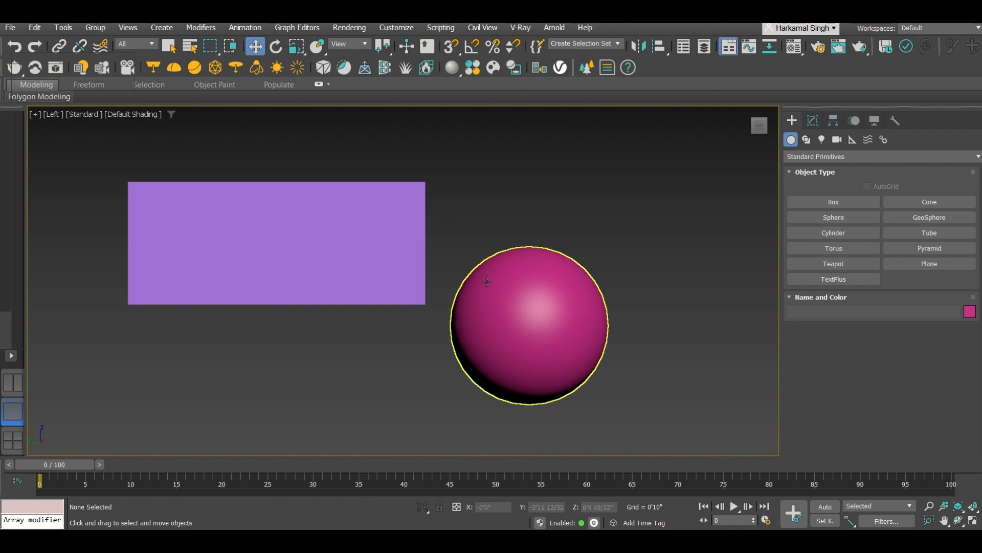
{"action": "scroll", "coordinate": [489, 295], "scroll_direction": "down", "scroll_amount": 6}
Select both the box and the sphere in an orbited orthographic view and delete them.
{"action": "middle_click_drag", "start_coordinate": [423, 276], "coordinate": [555, 410], "text": "alt"}
{"action": "left_click_drag", "start_coordinate": [560, 372], "coordinate": [376, 244]}
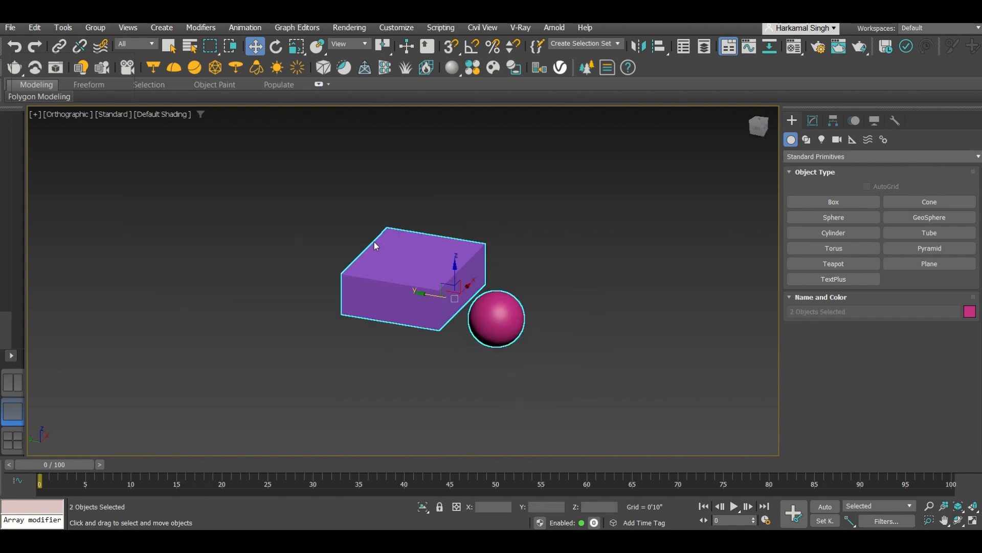
{"action": "key", "text": "Delete"}
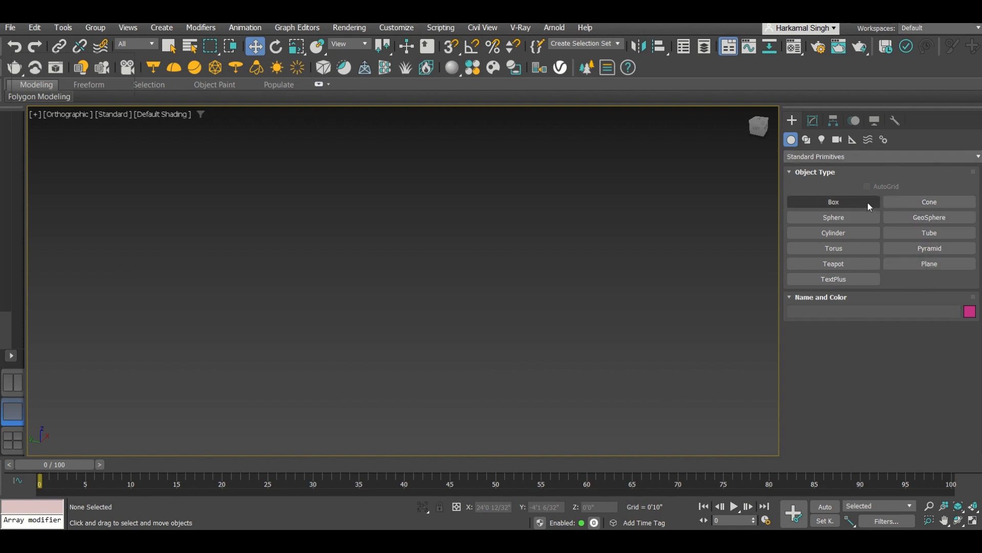
Create a box about 9' long, 8'11" wide and 5'11" high, and leave it deselected with the Move tool active.
{"action": "left_click", "coordinate": [829, 204]}
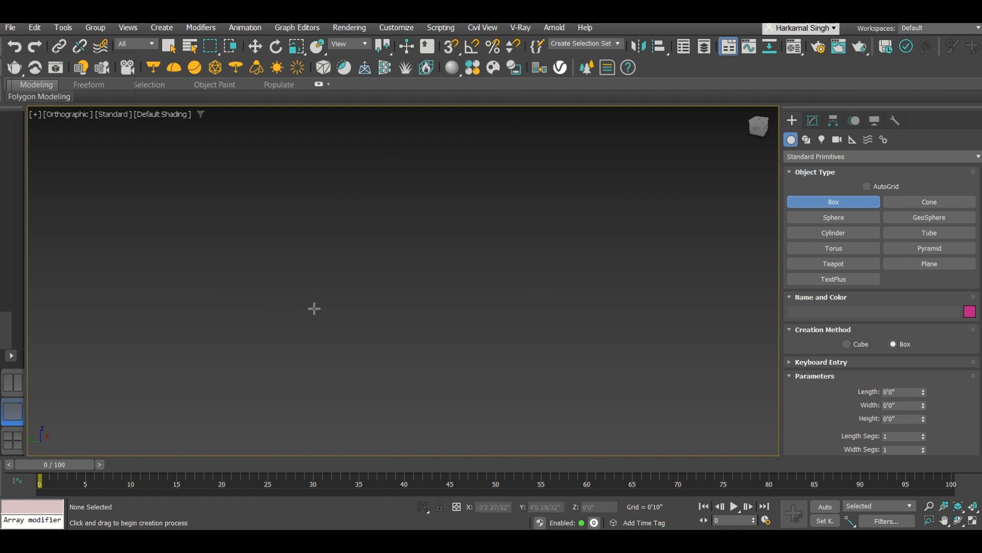
{"action": "left_click_drag", "start_coordinate": [316, 308], "coordinate": [429, 416]}
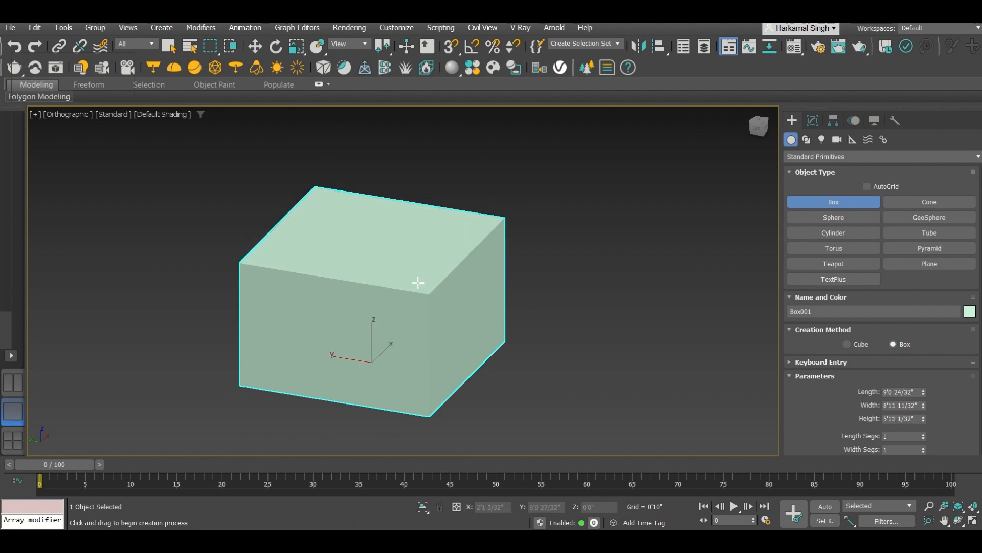
{"action": "scroll", "coordinate": [416, 285], "scroll_direction": "up", "scroll_amount": 8}
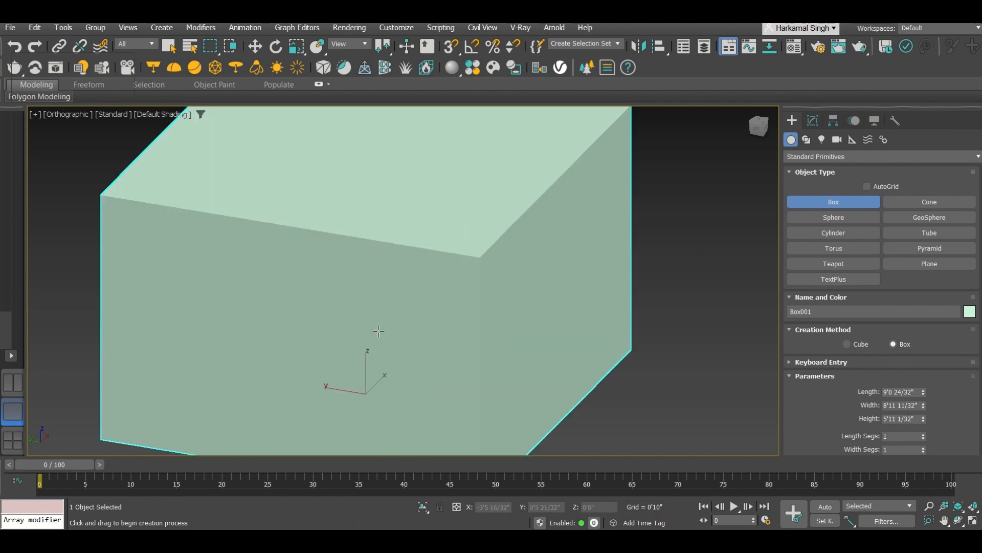
{"action": "scroll", "coordinate": [414, 287], "scroll_direction": "down", "scroll_amount": 8}
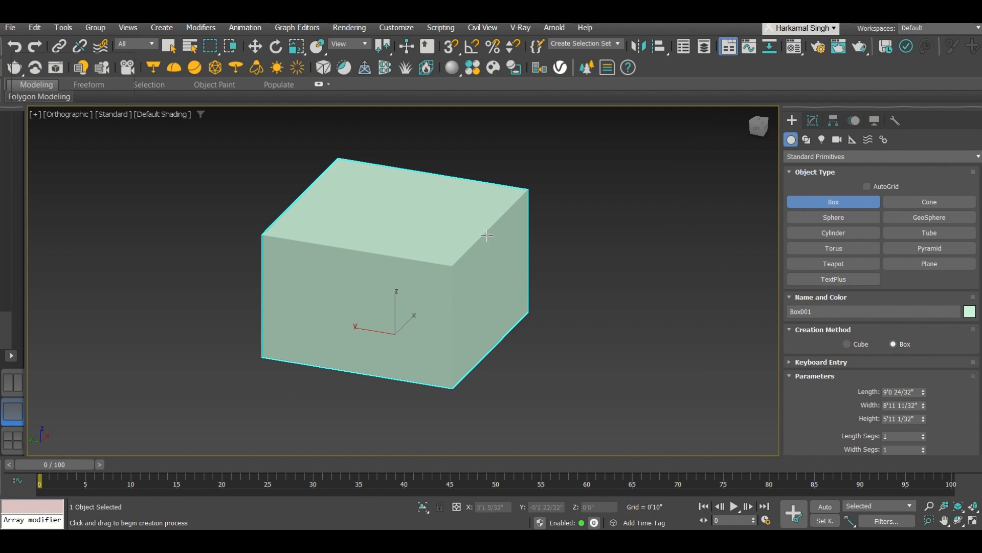
{"action": "scroll", "coordinate": [829, 407], "scroll_direction": "down", "scroll_amount": 3}
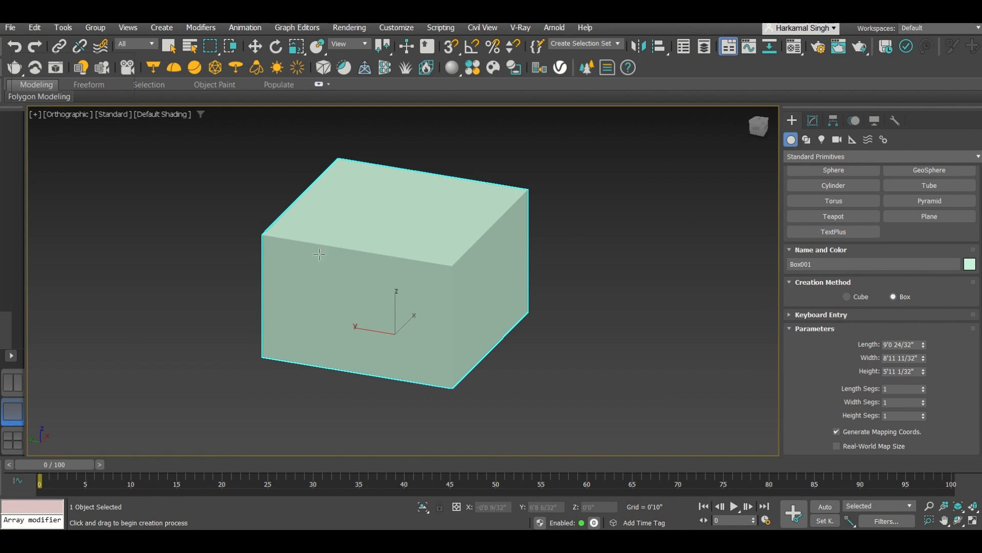
{"action": "left_click", "coordinate": [610, 164]}
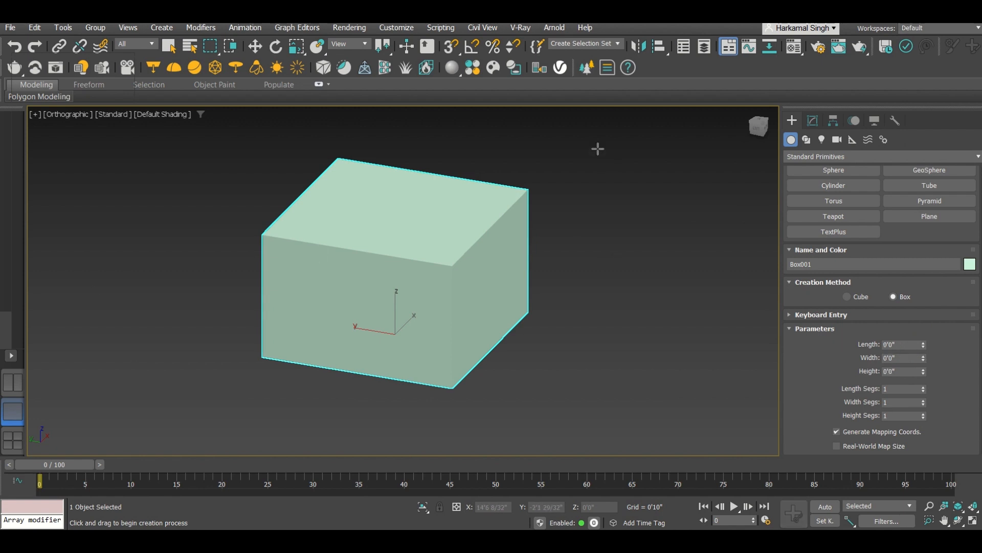
{"action": "key", "text": "w"}
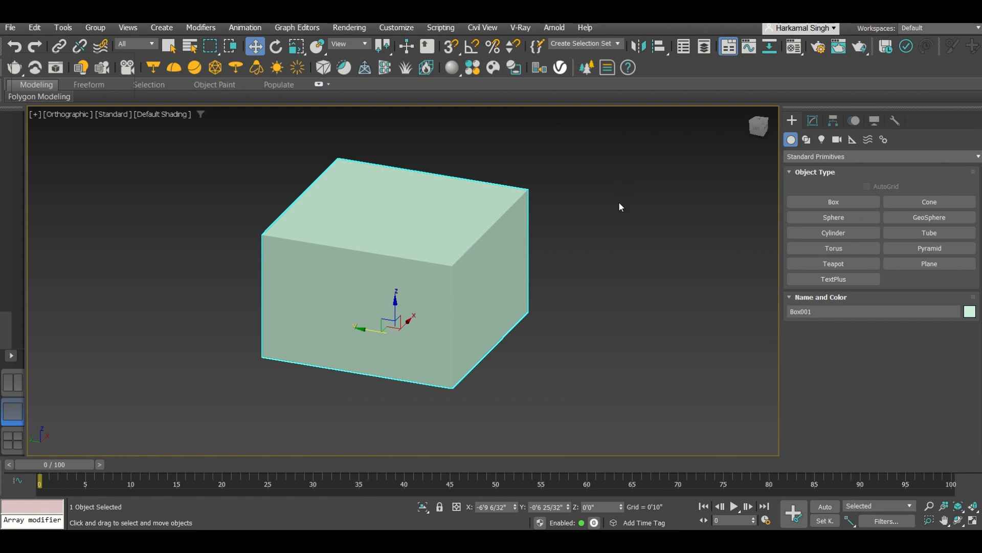
{"action": "left_click", "coordinate": [619, 201]}
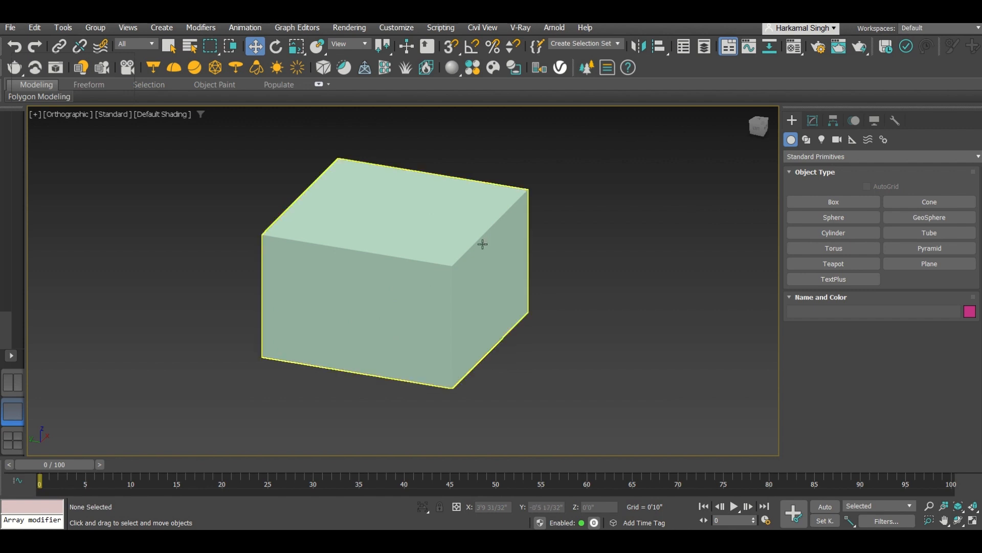
Select the new box and rename it BOX.
{"action": "left_click", "coordinate": [442, 251]}
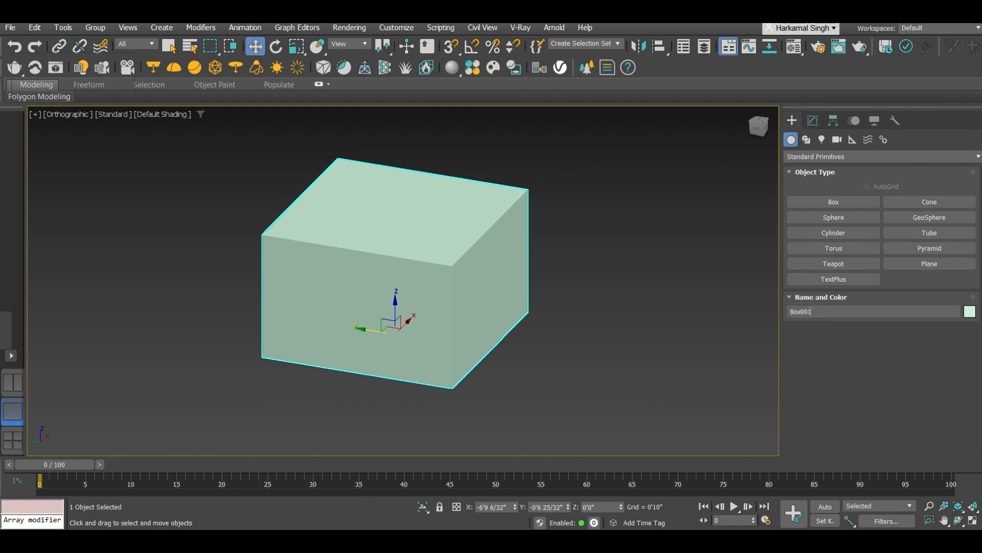
{"action": "left_click_drag", "start_coordinate": [820, 311], "coordinate": [733, 311]}
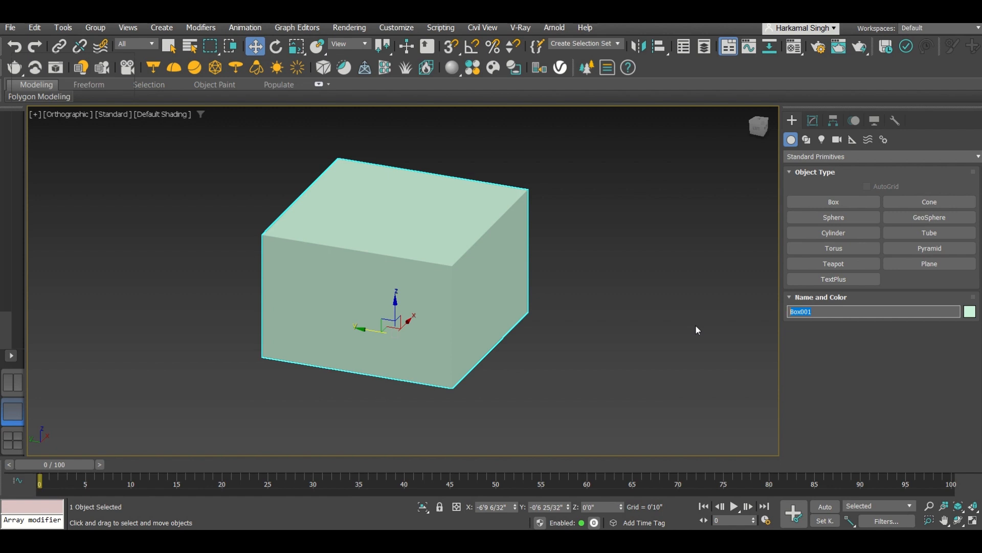
{"action": "type", "text": "BOX"}
{"action": "key", "text": "Return"}
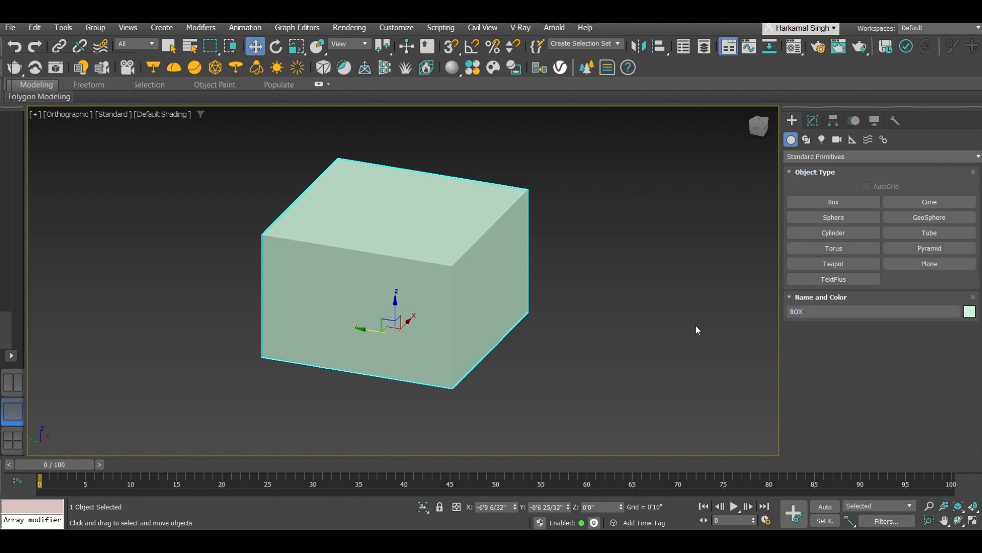
Modify the box's parameters, setting its length to 10'0", width to 6'0" and height to 2'0".
{"action": "left_click", "coordinate": [811, 120]}
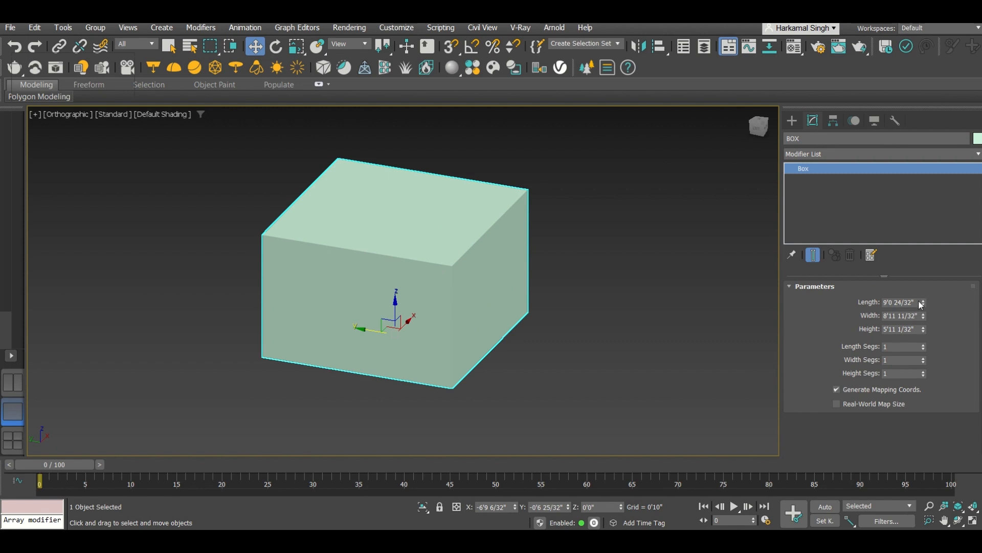
{"action": "left_click", "coordinate": [900, 303]}
{"action": "type", "text": "10"}
{"action": "key", "text": "Return"}
{"action": "key", "text": "Tab"}
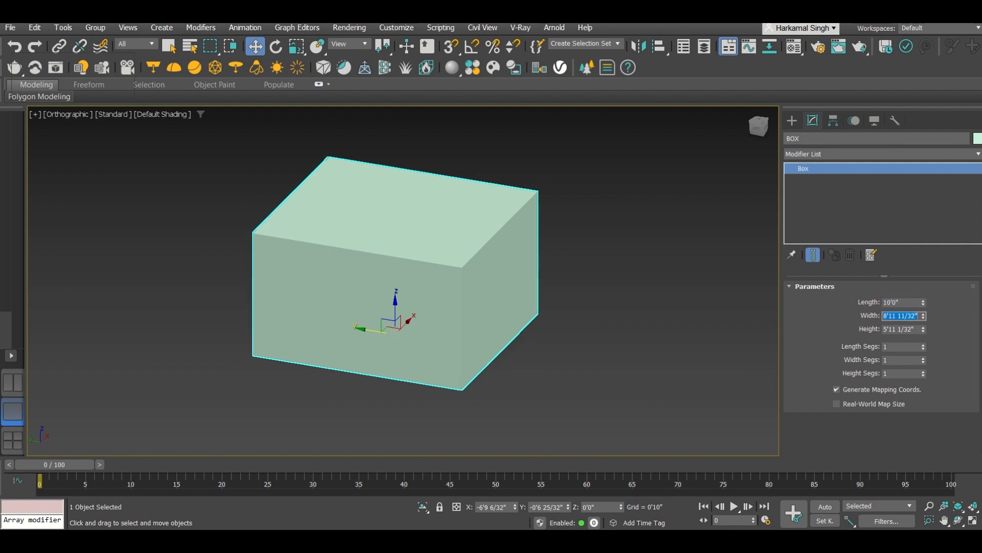
{"action": "key", "text": "BackSpace"}
{"action": "type", "text": "6"}
{"action": "key", "text": "Return"}
{"action": "key", "text": "Tab"}
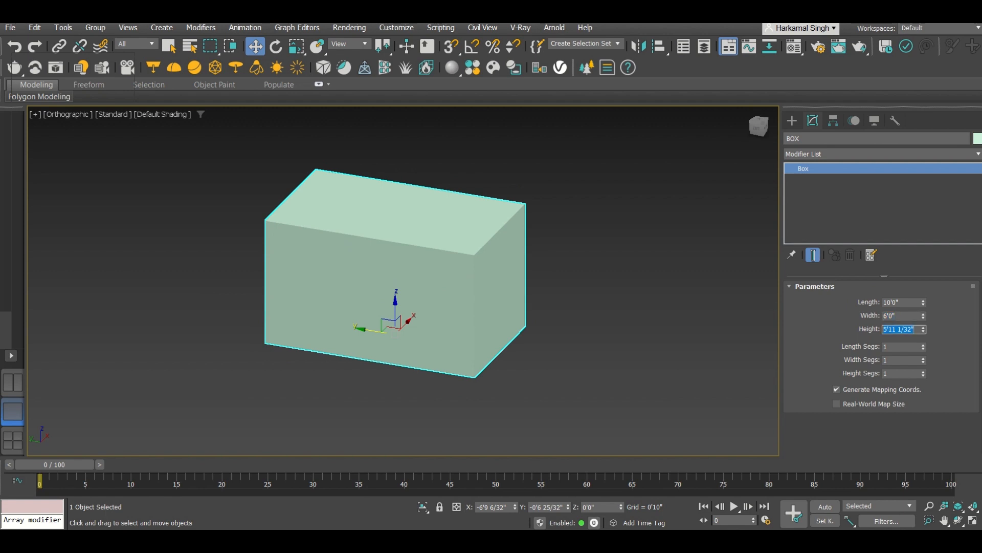
{"action": "type", "text": "2"}
{"action": "key", "text": "Return"}
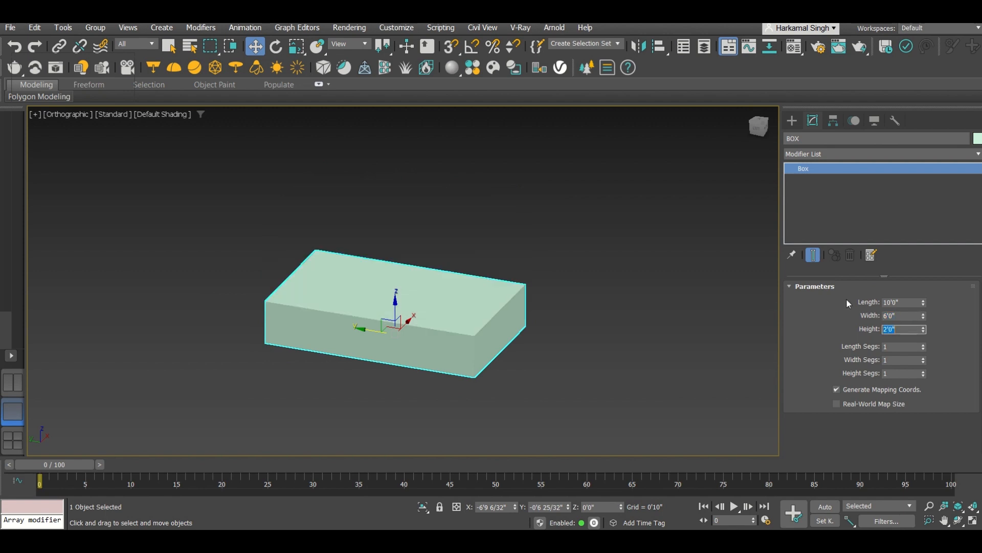
{"action": "scroll", "coordinate": [413, 354], "scroll_direction": "up", "scroll_amount": 2}
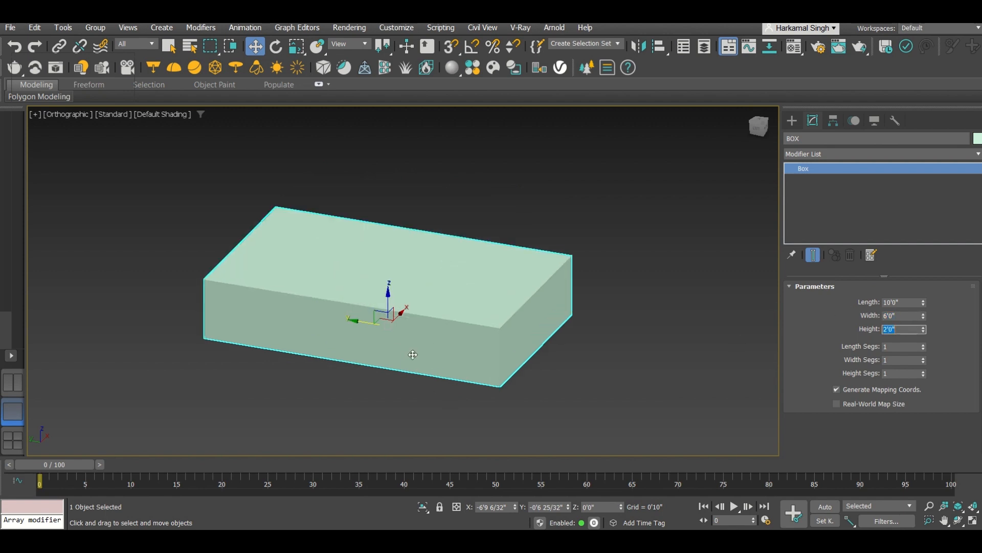
{"action": "scroll", "coordinate": [444, 282], "scroll_direction": "up", "scroll_amount": 3}
{"action": "scroll", "coordinate": [443, 281], "scroll_direction": "down", "scroll_amount": 3}
Review the Metric and US Standard display unit options in Units Setup, and close it without applying changes.
{"action": "left_click", "coordinate": [397, 28]}
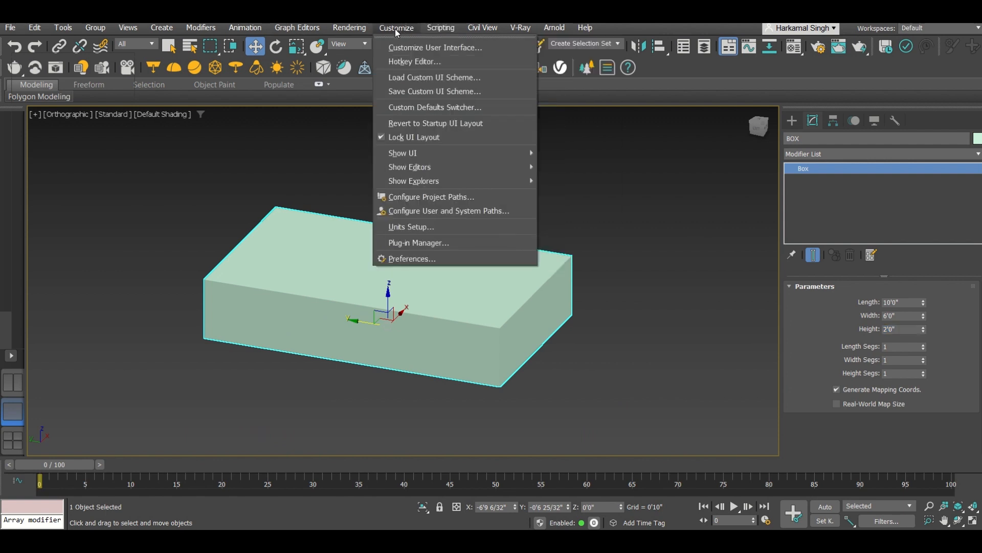
{"action": "left_click", "coordinate": [421, 227]}
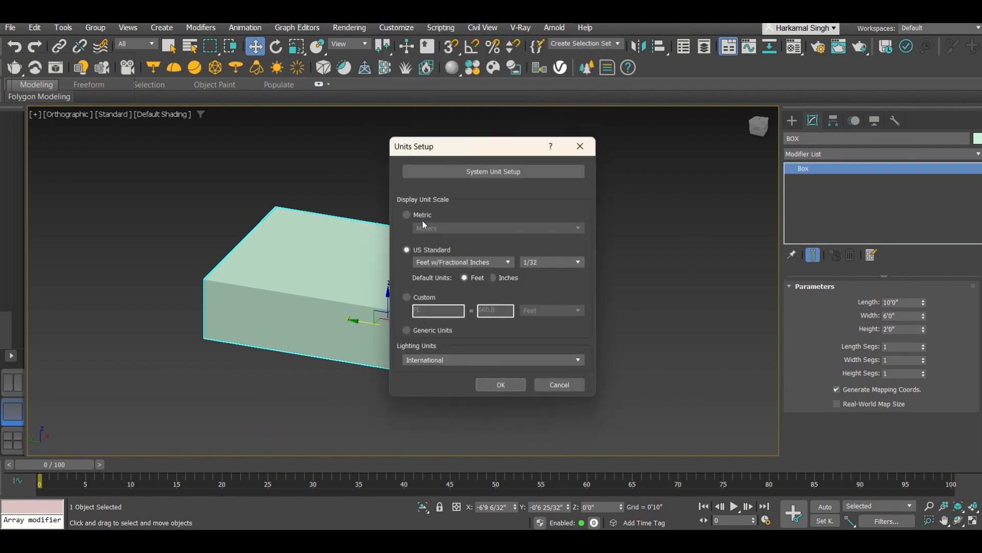
{"action": "left_click", "coordinate": [418, 215]}
{"action": "left_click", "coordinate": [413, 251]}
{"action": "left_click", "coordinate": [543, 385]}
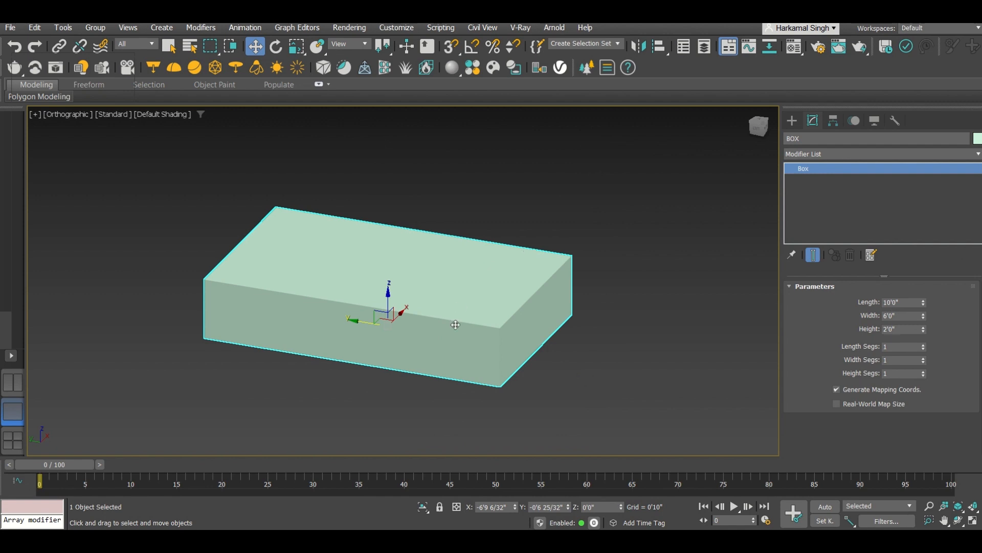
{"action": "scroll", "coordinate": [463, 302], "scroll_direction": "up", "scroll_amount": 2}
{"action": "scroll", "coordinate": [462, 303], "scroll_direction": "down", "scroll_amount": 2}
{"action": "scroll", "coordinate": [470, 301], "scroll_direction": "down", "scroll_amount": 2}
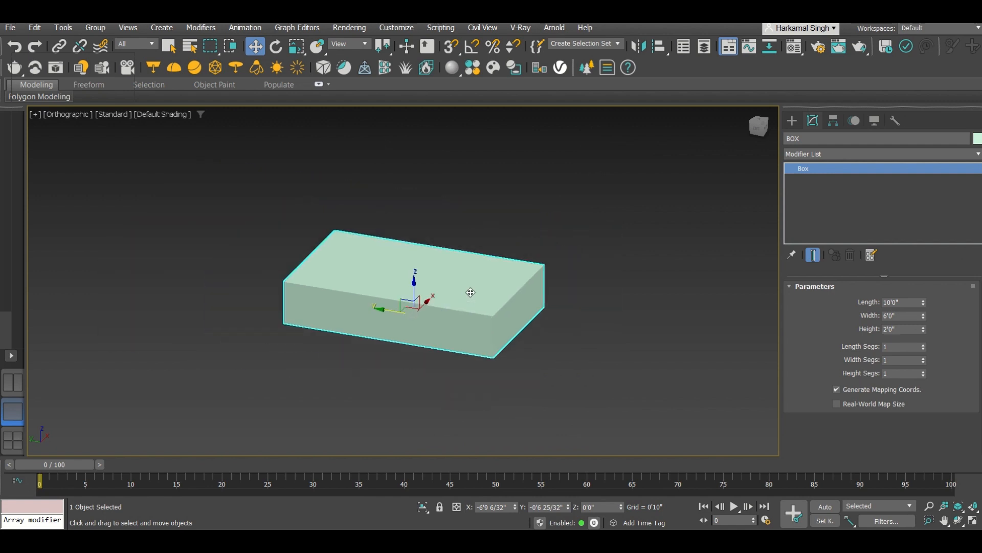
Create a cone beside the box, about 2'7" in base radius, 10" in top radius and 8'3" high, and leave it deselected.
{"action": "middle_click_drag", "start_coordinate": [486, 292], "coordinate": [405, 256]}
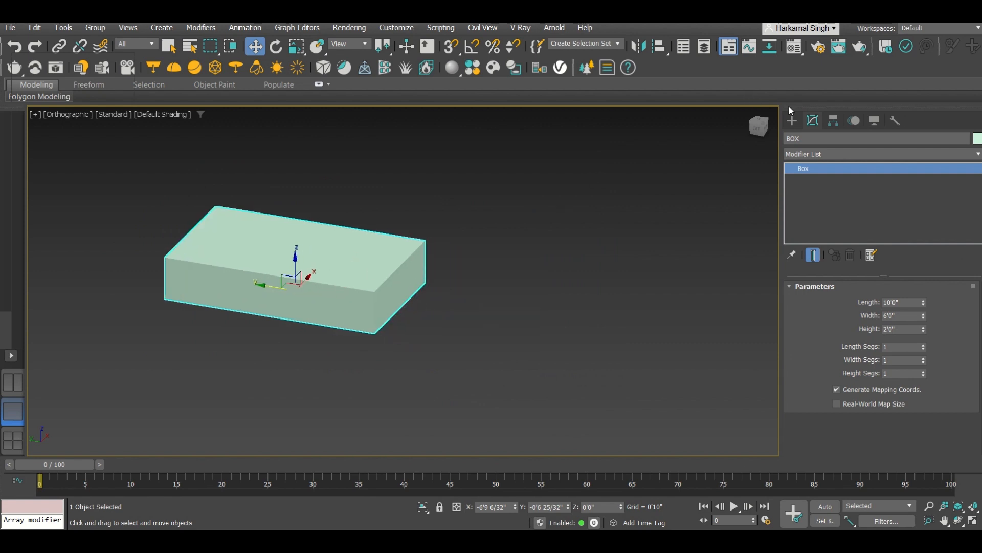
{"action": "left_click", "coordinate": [792, 120]}
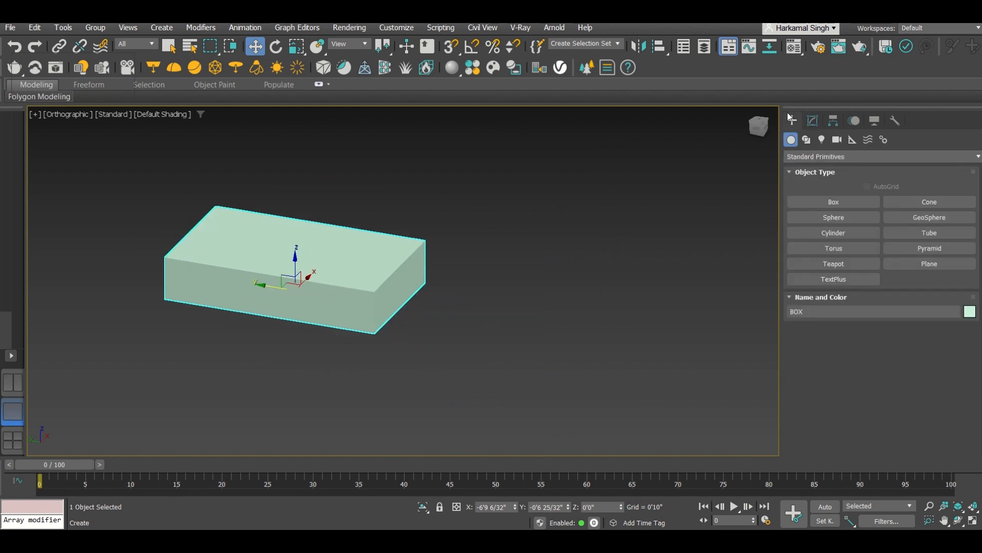
{"action": "left_click", "coordinate": [917, 202]}
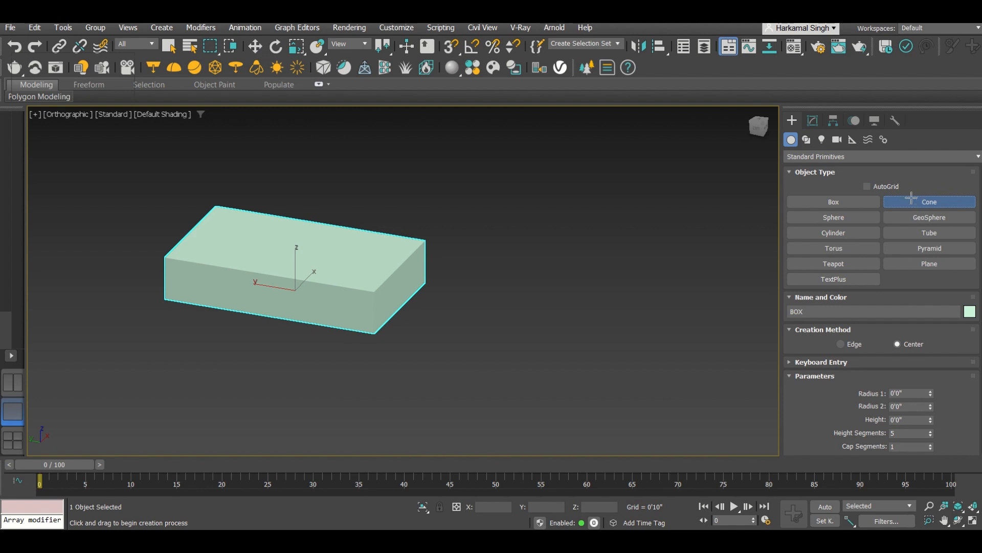
{"action": "left_click_drag", "start_coordinate": [580, 365], "coordinate": [549, 341]}
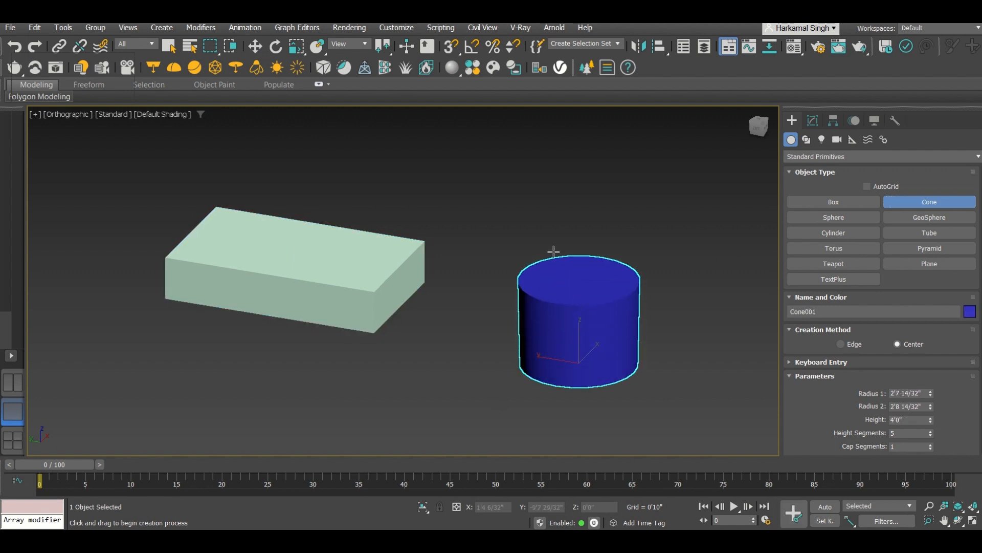
{"action": "left_click", "coordinate": [557, 157]}
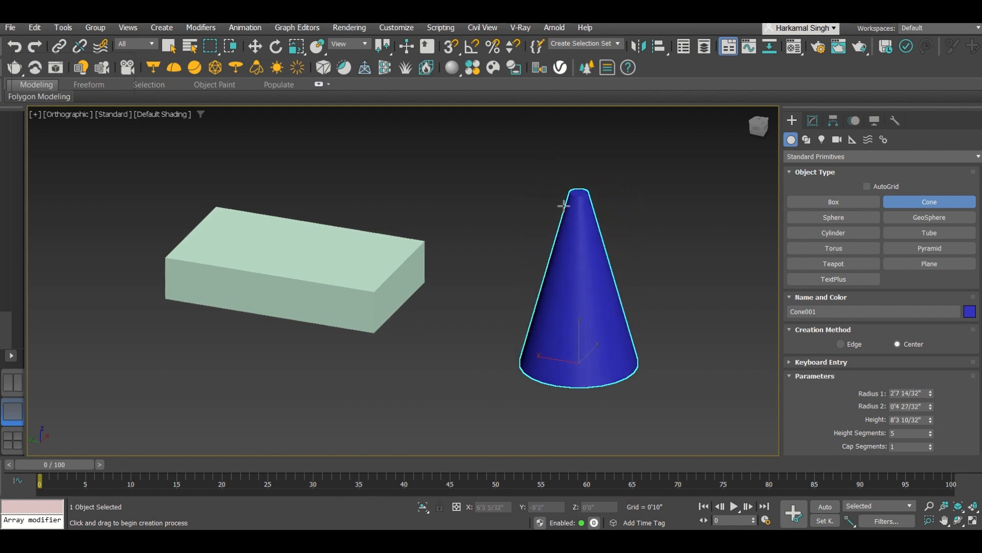
{"action": "left_click", "coordinate": [562, 196]}
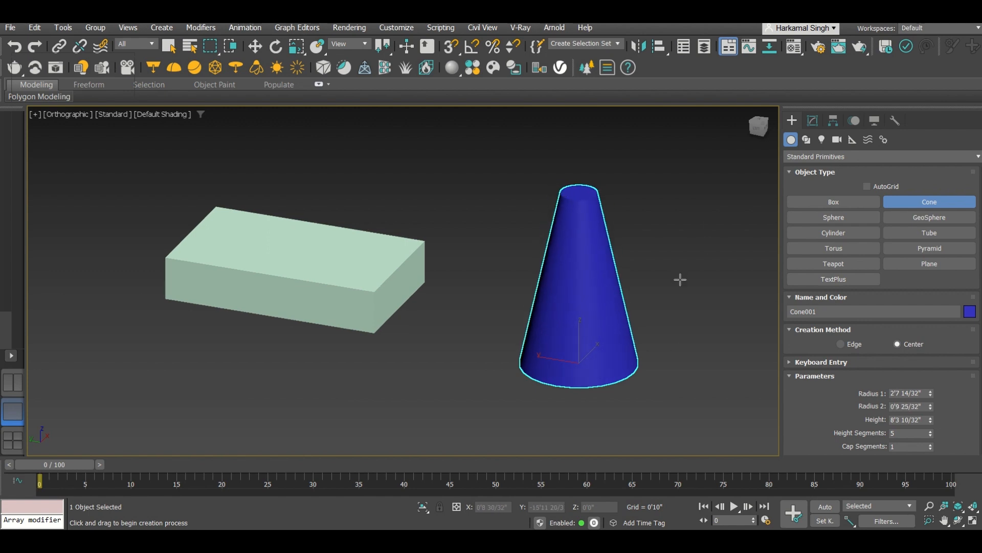
{"action": "middle_click_drag", "start_coordinate": [660, 251], "coordinate": [594, 254]}
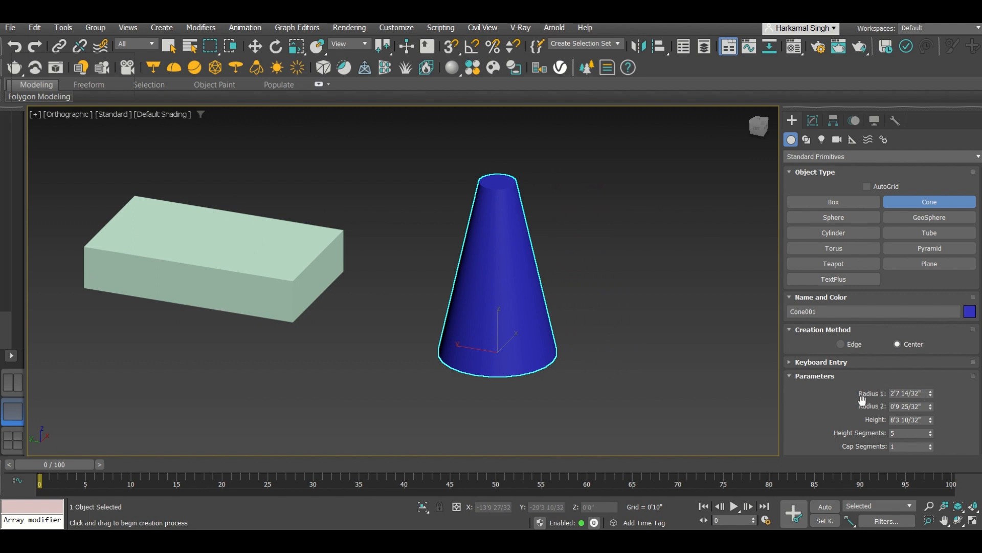
{"action": "scroll", "coordinate": [863, 400], "scroll_direction": "down", "scroll_amount": 2}
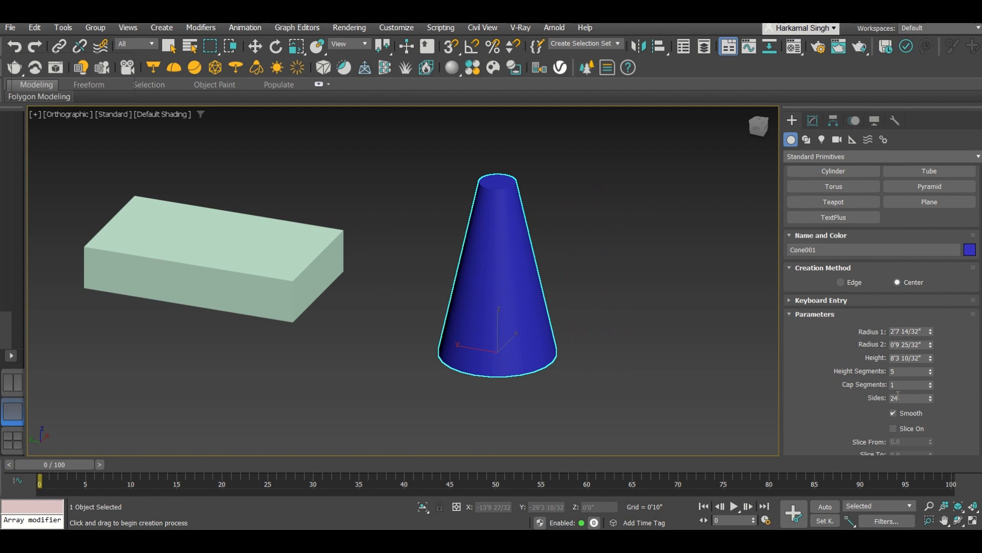
{"action": "middle_click_drag", "start_coordinate": [562, 304], "coordinate": [565, 323]}
{"action": "left_click_drag", "start_coordinate": [605, 289], "coordinate": [605, 289]}
{"action": "right_click", "coordinate": [603, 268]}
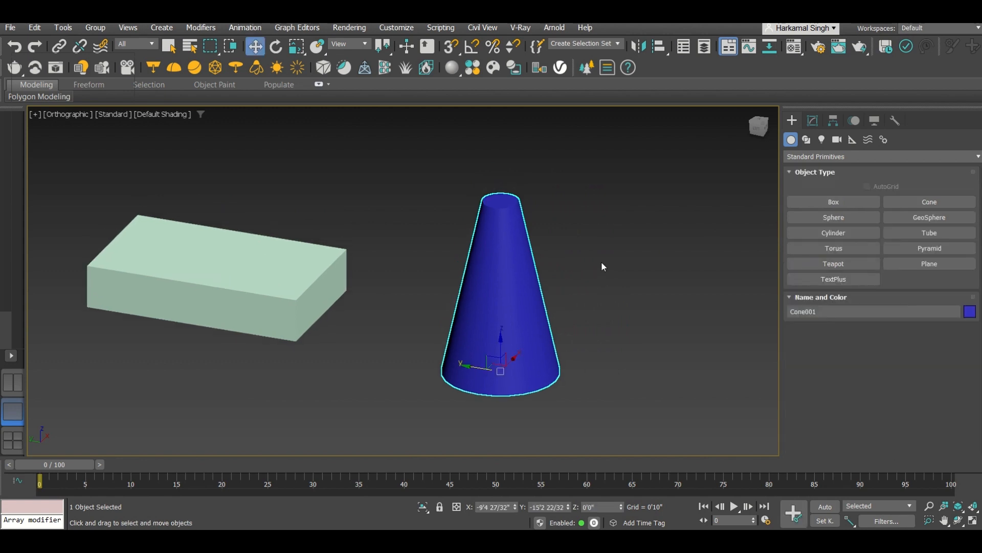
{"action": "left_click", "coordinate": [602, 279]}
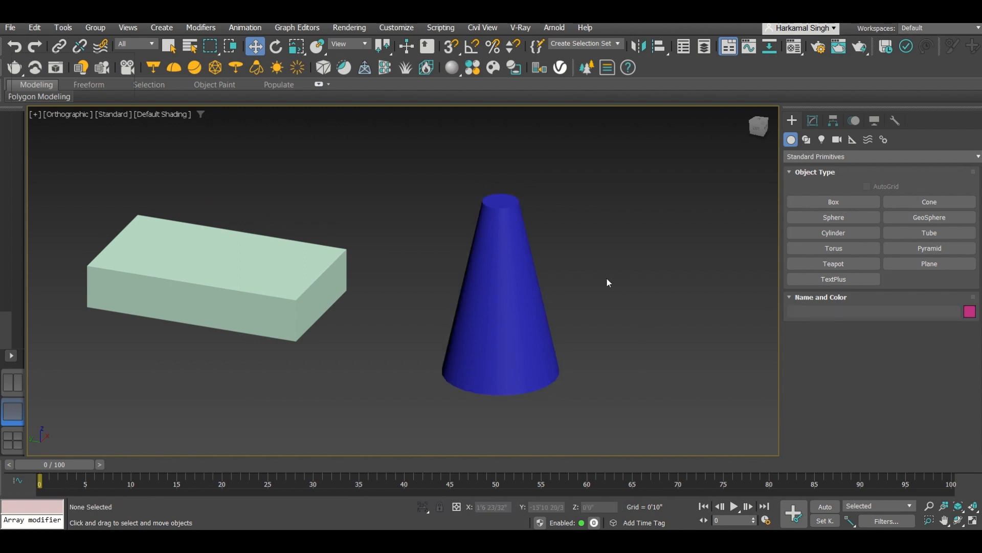
Modify the cone's parameters, setting Radius 1 to 3'0", Radius 2 to 1'0" and height to 10'0".
{"action": "left_click", "coordinate": [496, 268]}
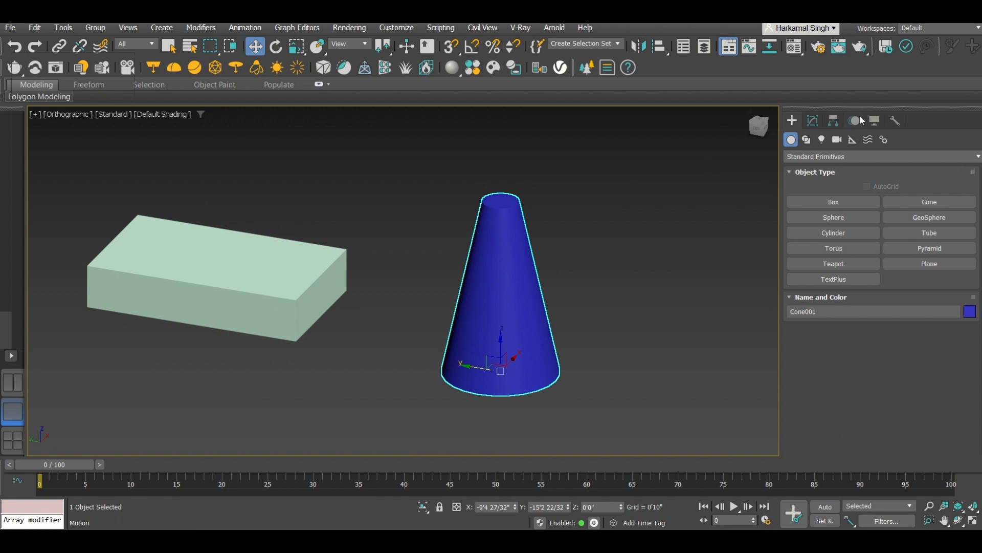
{"action": "left_click", "coordinate": [813, 121]}
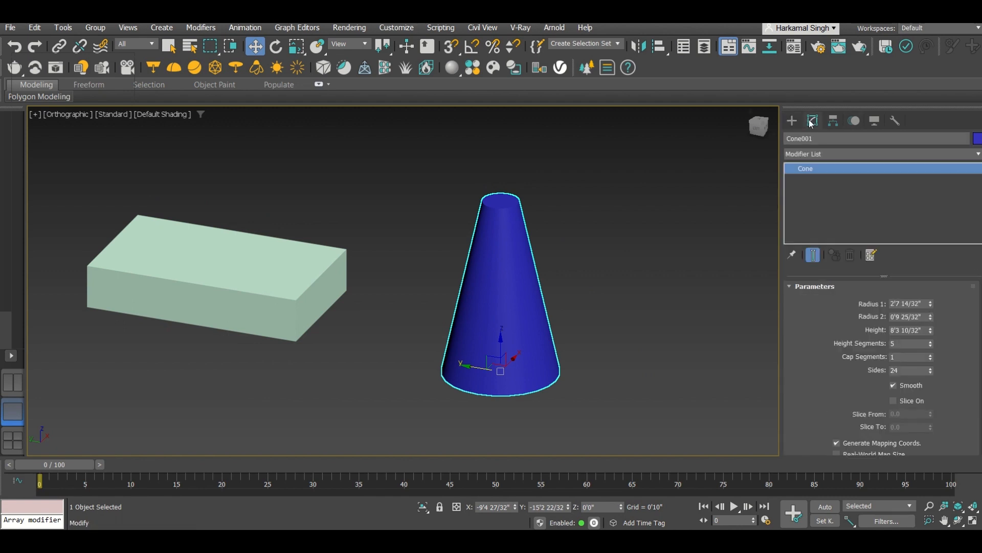
{"action": "left_click", "coordinate": [920, 304]}
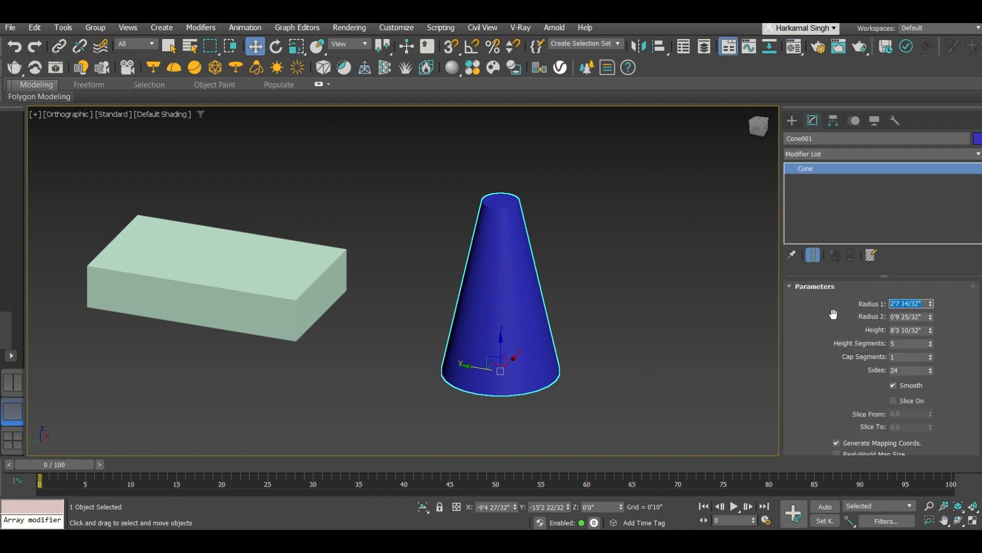
{"action": "type", "text": "3"}
{"action": "key", "text": "Return"}
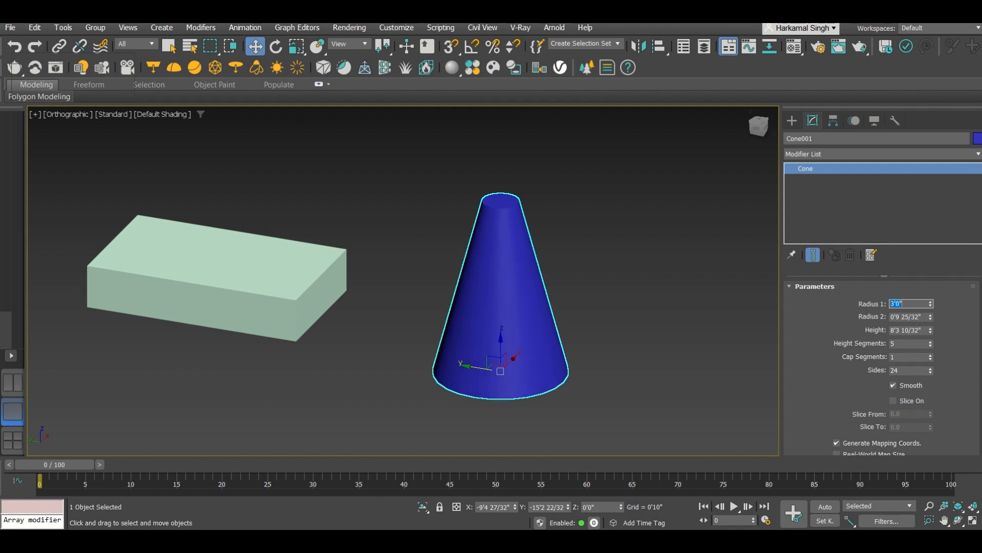
{"action": "key", "text": "Tab"}
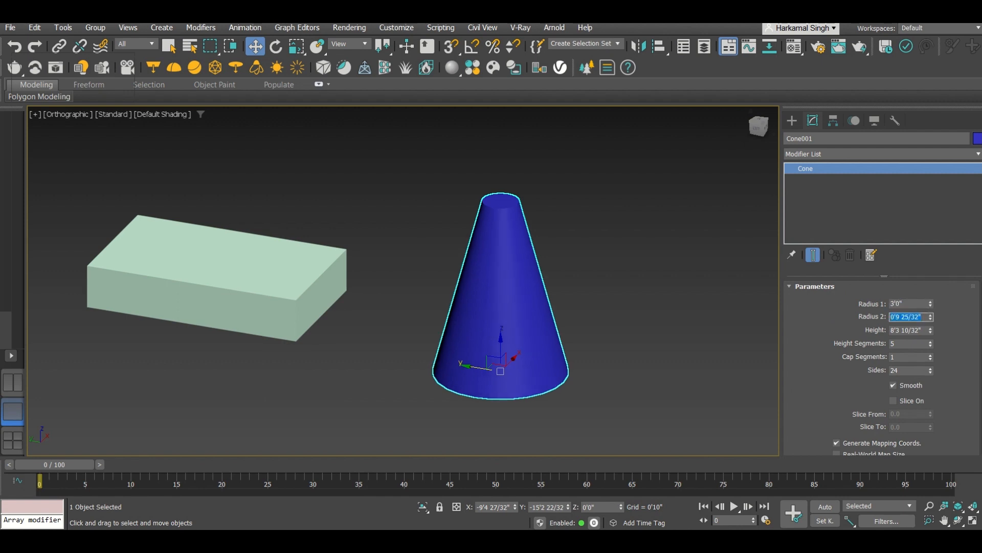
{"action": "type", "text": "1"}
{"action": "key", "text": "Return"}
{"action": "key", "text": "Tab"}
{"action": "type", "text": "1"}
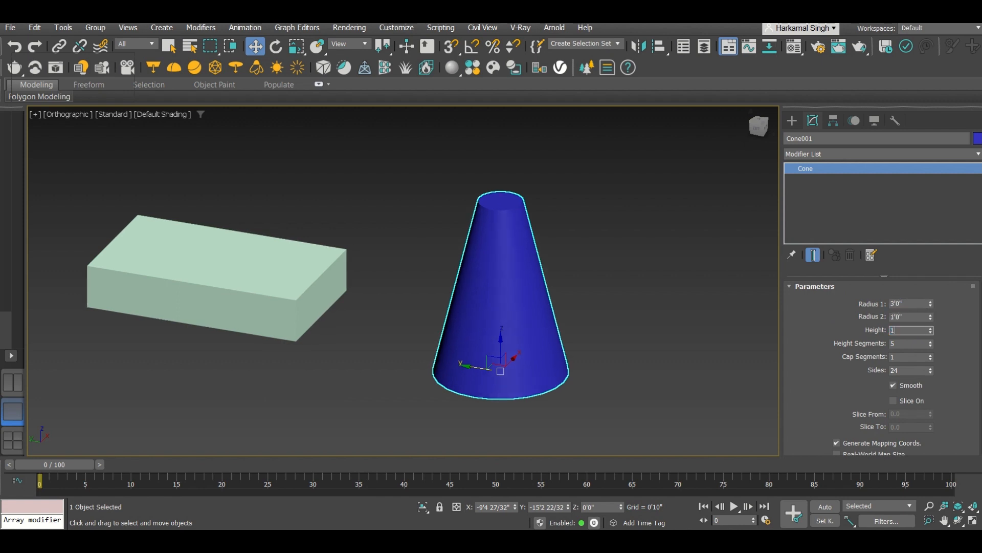
{"action": "type", "text": "0"}
{"action": "key", "text": "Return"}
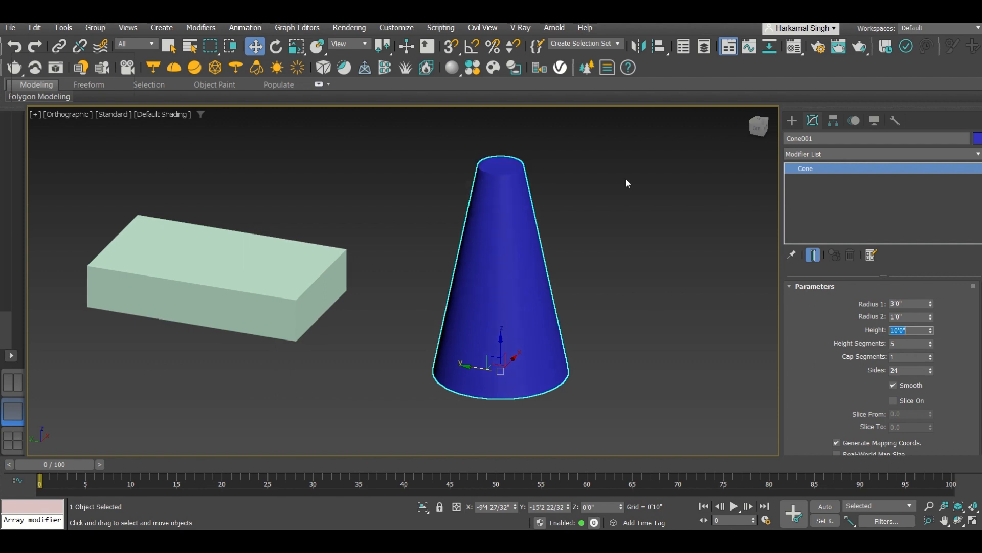
Create a tube beside the cone with both radii about 8'10" and a downward height of about 8'5".
{"action": "left_click", "coordinate": [791, 123]}
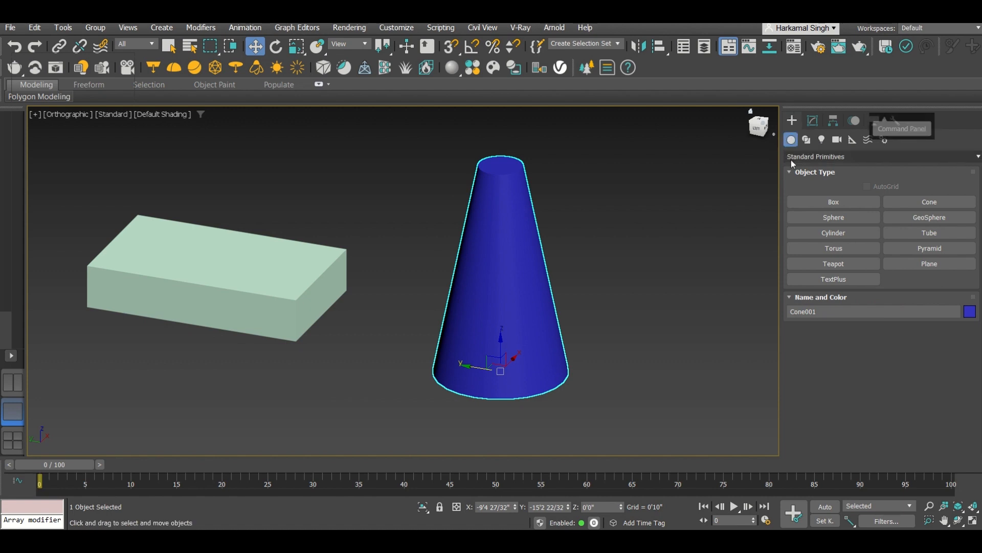
{"action": "middle_click_drag", "start_coordinate": [593, 281], "coordinate": [492, 297]}
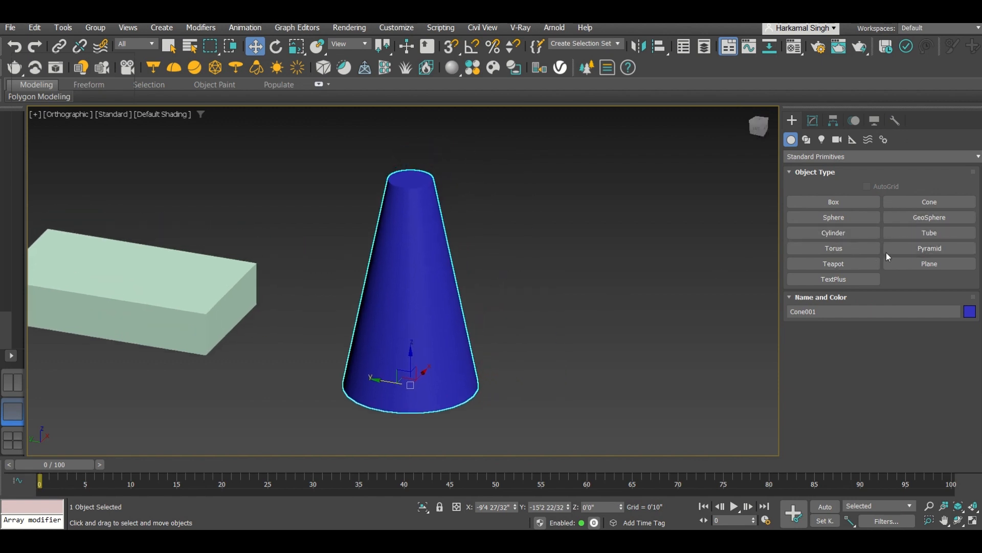
{"action": "left_click", "coordinate": [903, 230]}
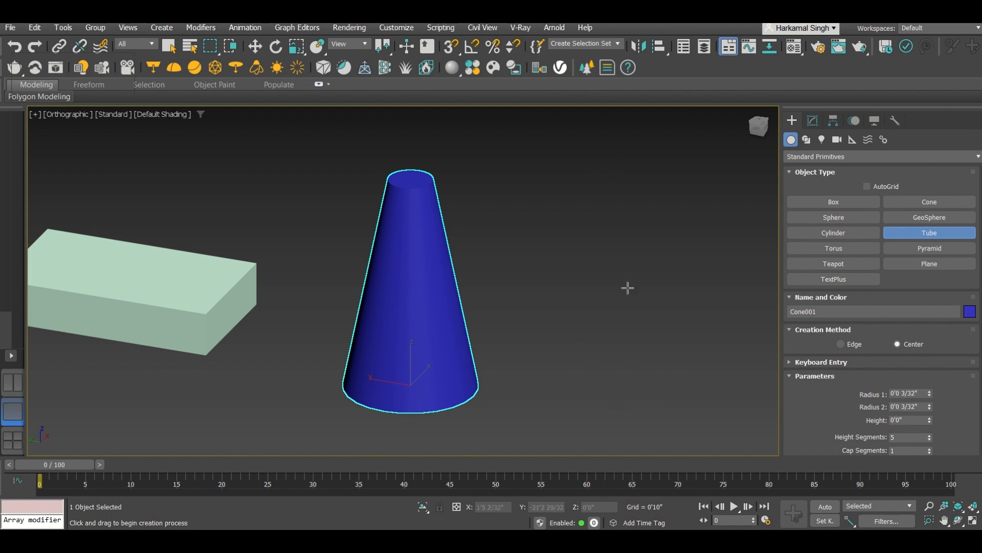
{"action": "scroll", "coordinate": [542, 317], "scroll_direction": "down", "scroll_amount": 5}
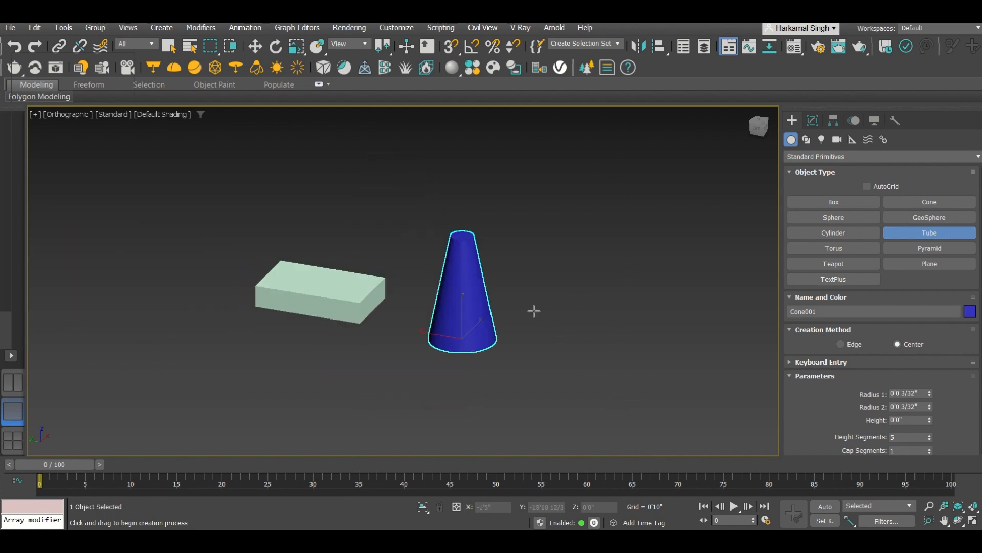
{"action": "middle_click_drag", "start_coordinate": [590, 333], "coordinate": [474, 322]}
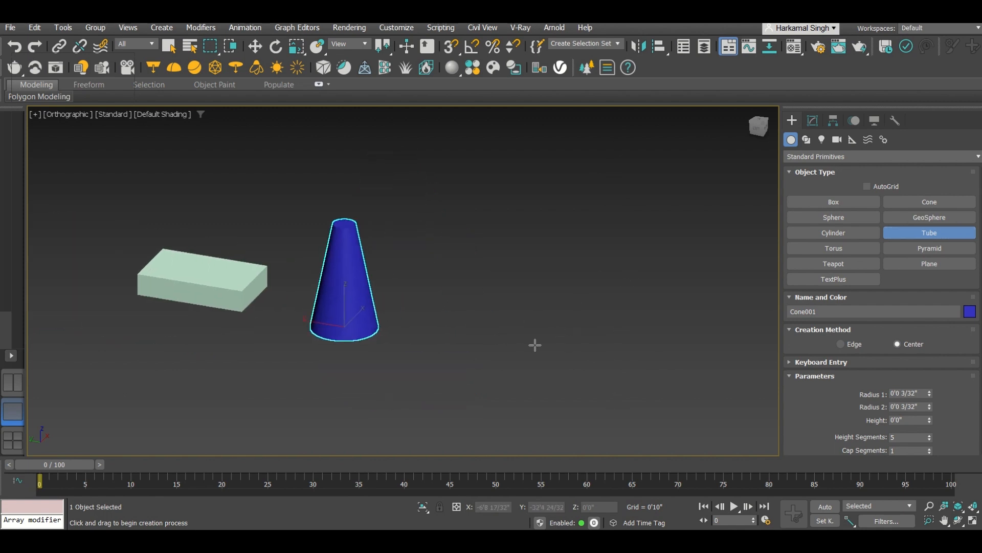
{"action": "left_click_drag", "start_coordinate": [535, 345], "coordinate": [498, 307]}
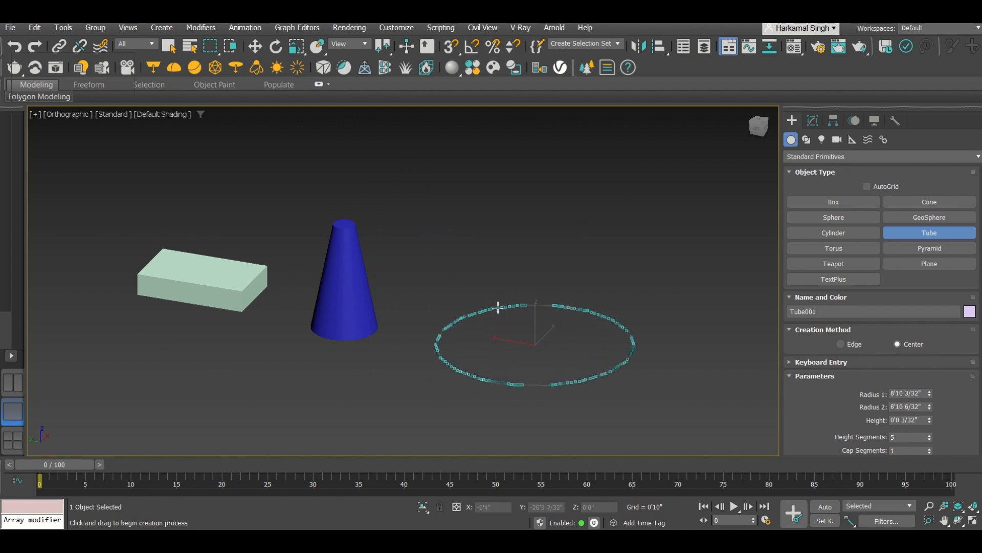
{"action": "left_click", "coordinate": [498, 307]}
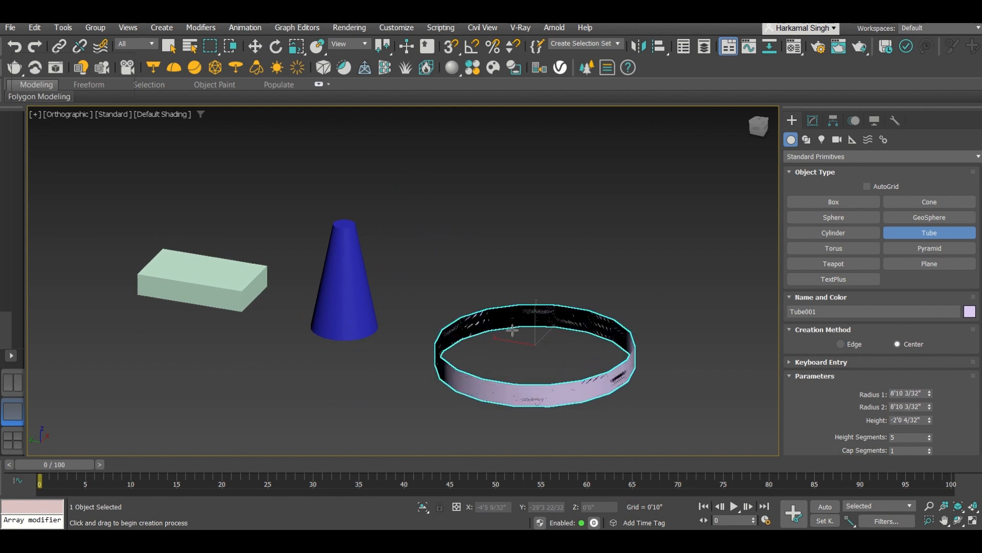
{"action": "left_click", "coordinate": [522, 406]}
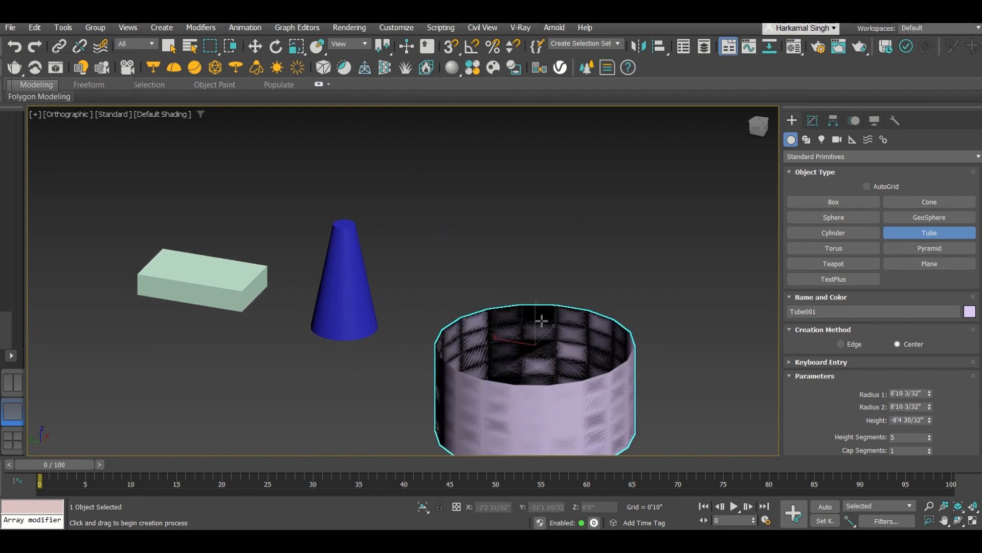
Examine the new tube's rim and wall thickness up close.
{"action": "middle_click_drag", "start_coordinate": [540, 302], "coordinate": [556, 181]}
{"action": "scroll", "coordinate": [629, 208], "scroll_direction": "up", "scroll_amount": 5}
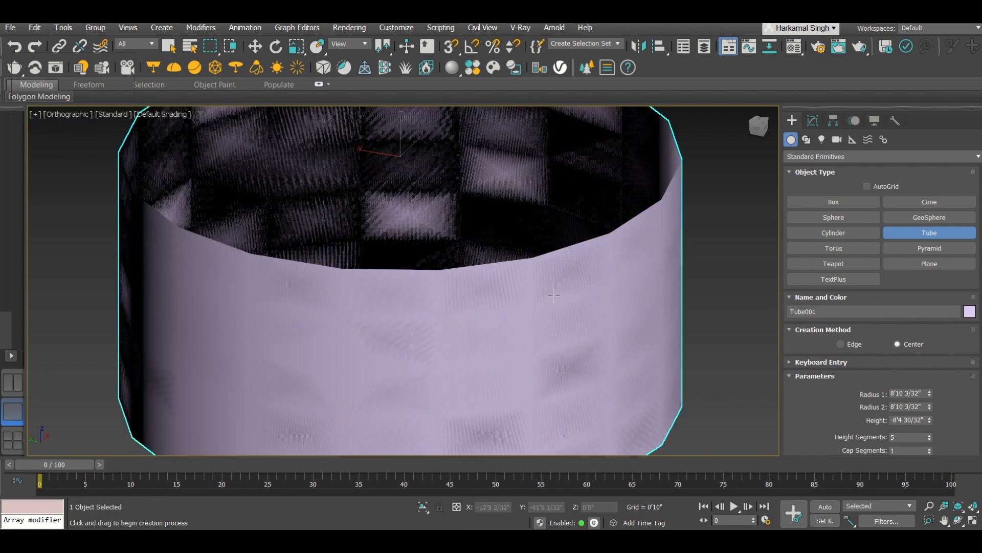
{"action": "scroll", "coordinate": [629, 207], "scroll_direction": "down", "scroll_amount": 5}
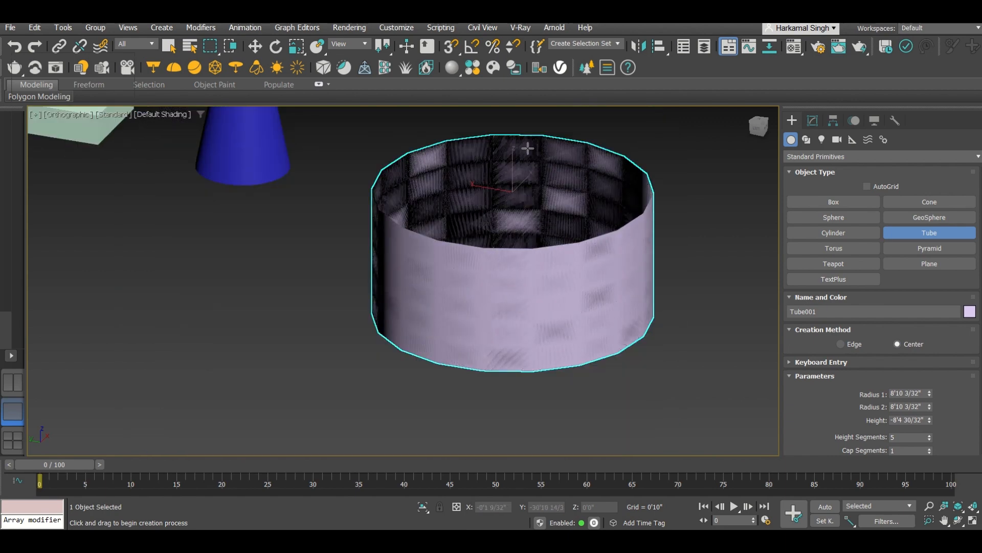
{"action": "middle_click_drag", "start_coordinate": [578, 224], "coordinate": [604, 199], "text": "alt"}
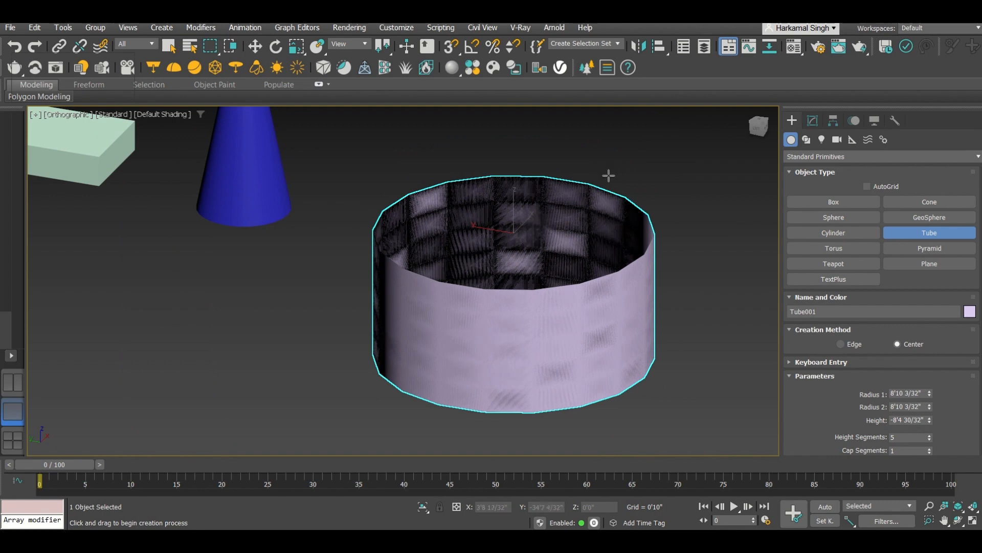
{"action": "scroll", "coordinate": [607, 176], "scroll_direction": "up", "scroll_amount": 4}
{"action": "scroll", "coordinate": [619, 203], "scroll_direction": "down", "scroll_amount": 2}
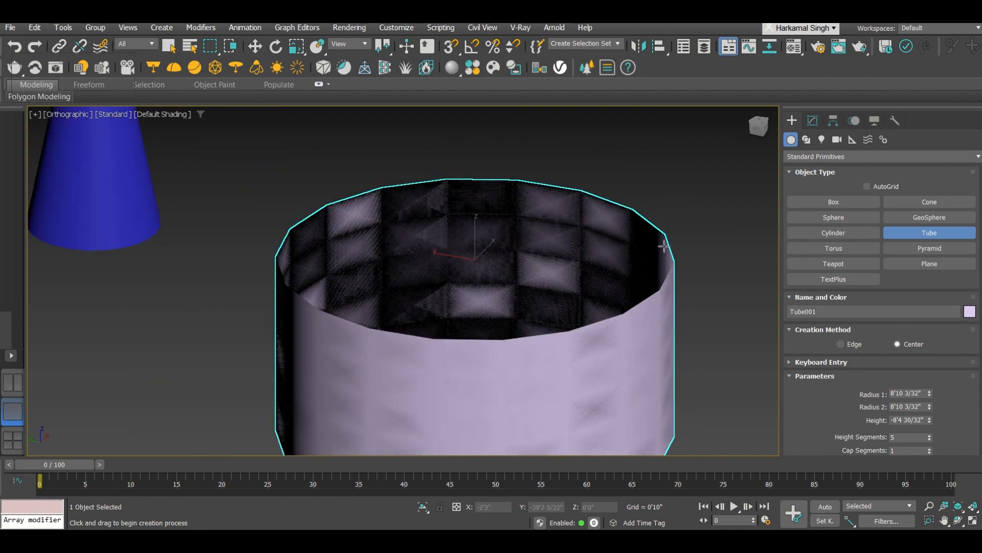
{"action": "scroll", "coordinate": [661, 244], "scroll_direction": "down", "scroll_amount": 4}
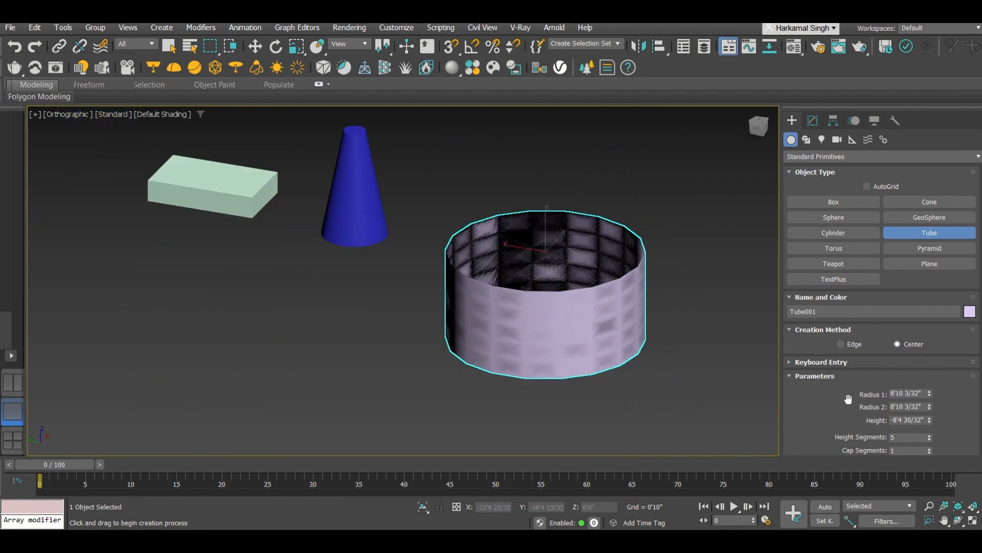
Set the tube's Radius 1 to 8'0", Radius 2 to 7'0" and height to 15'0", and inspect its rim.
{"action": "scroll", "coordinate": [869, 392], "scroll_direction": "down", "scroll_amount": 1}
{"action": "double_click", "coordinate": [911, 378]}
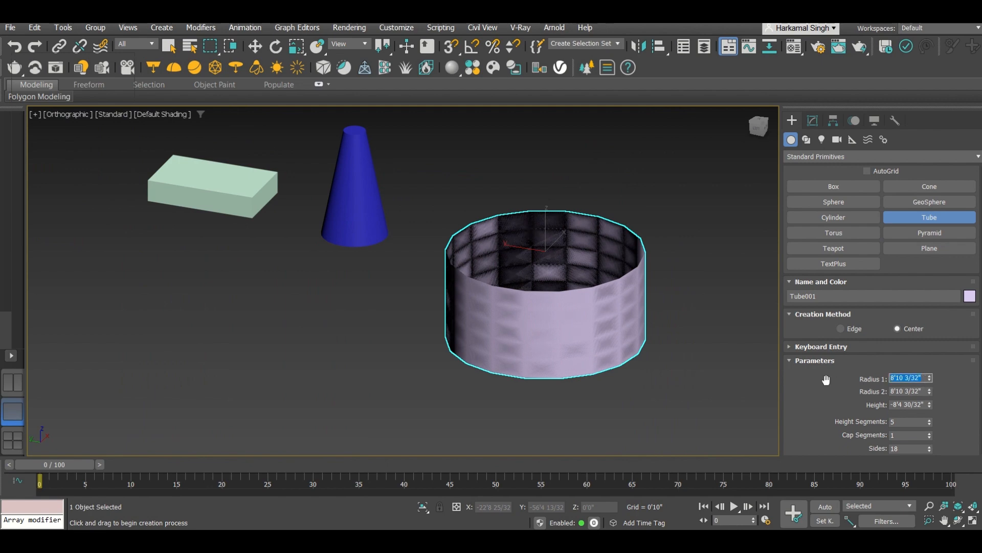
{"action": "type", "text": "8"}
{"action": "key", "text": "Return"}
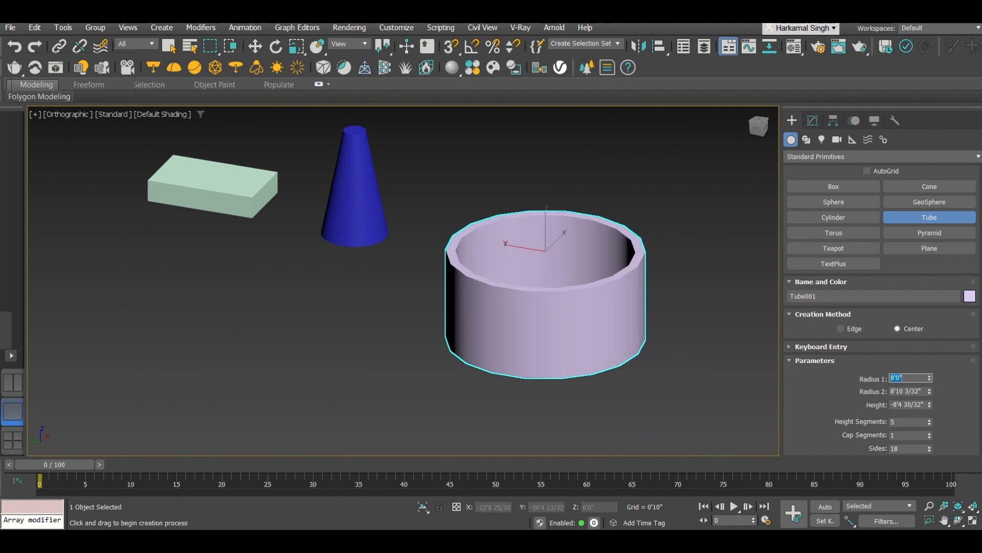
{"action": "key", "text": "Tab"}
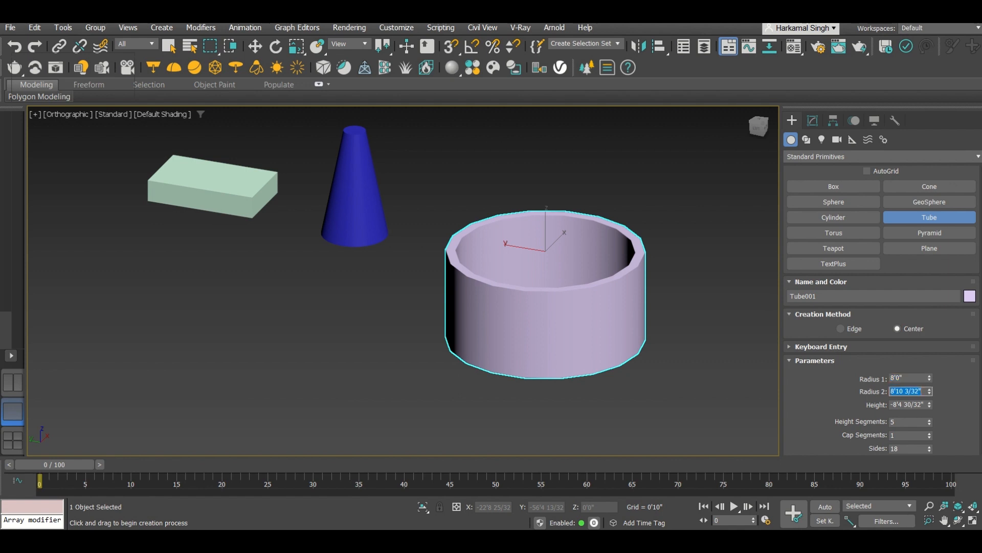
{"action": "type", "text": "7"}
{"action": "key", "text": "Return"}
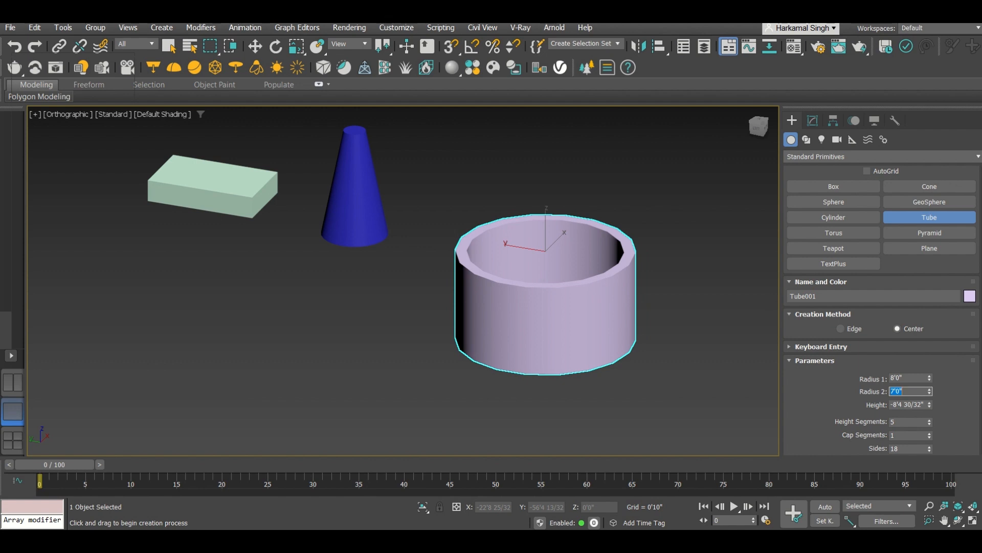
{"action": "key", "text": "Tab"}
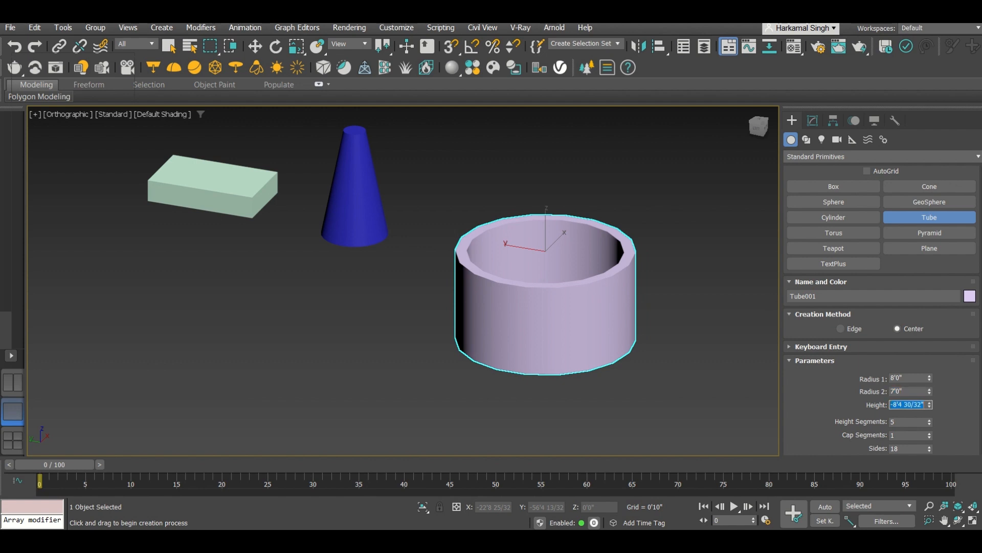
{"action": "type", "text": "1"}
{"action": "key", "text": "Return"}
{"action": "scroll", "coordinate": [532, 417], "scroll_direction": "down", "scroll_amount": 3}
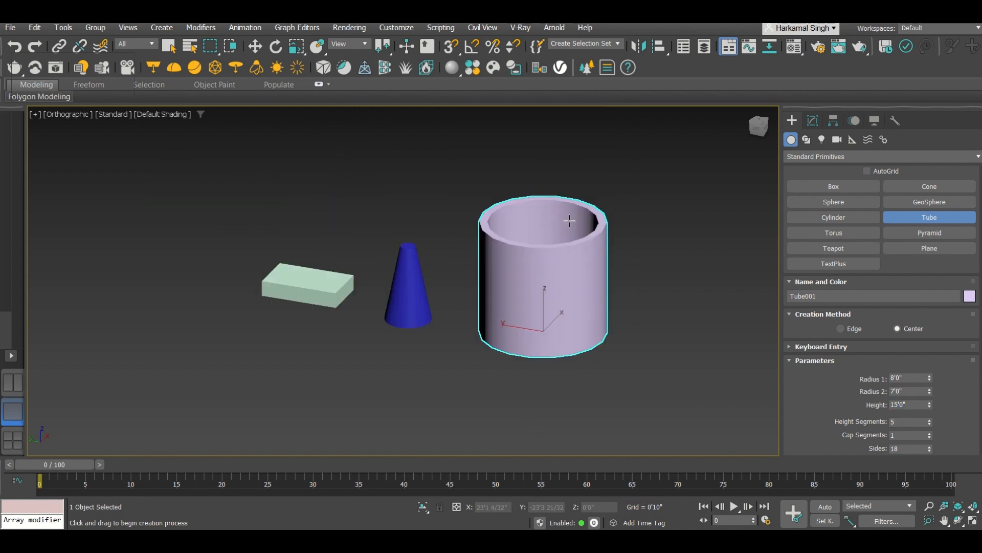
{"action": "left_click", "coordinate": [629, 203]}
{"action": "scroll", "coordinate": [581, 226], "scroll_direction": "up", "scroll_amount": 5}
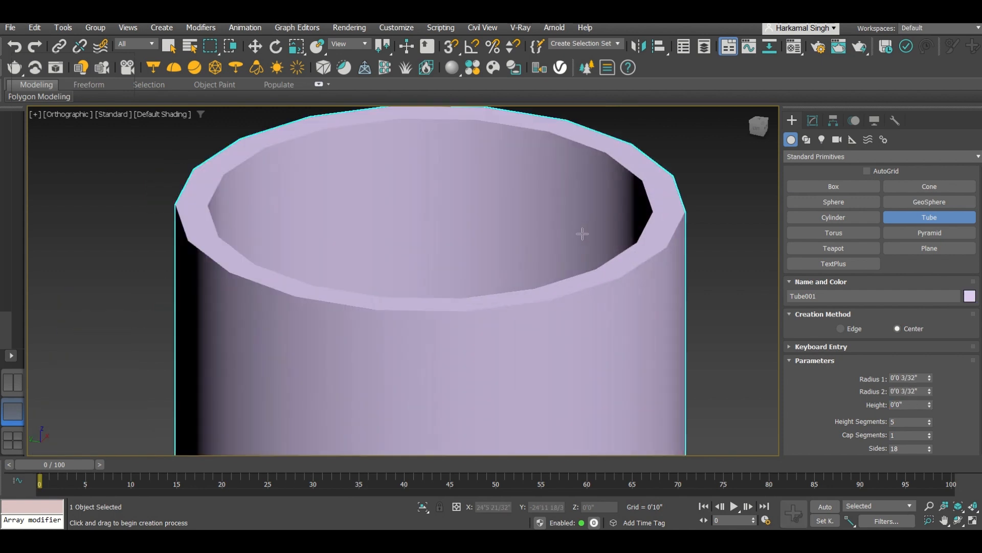
{"action": "scroll", "coordinate": [582, 234], "scroll_direction": "down", "scroll_amount": 5}
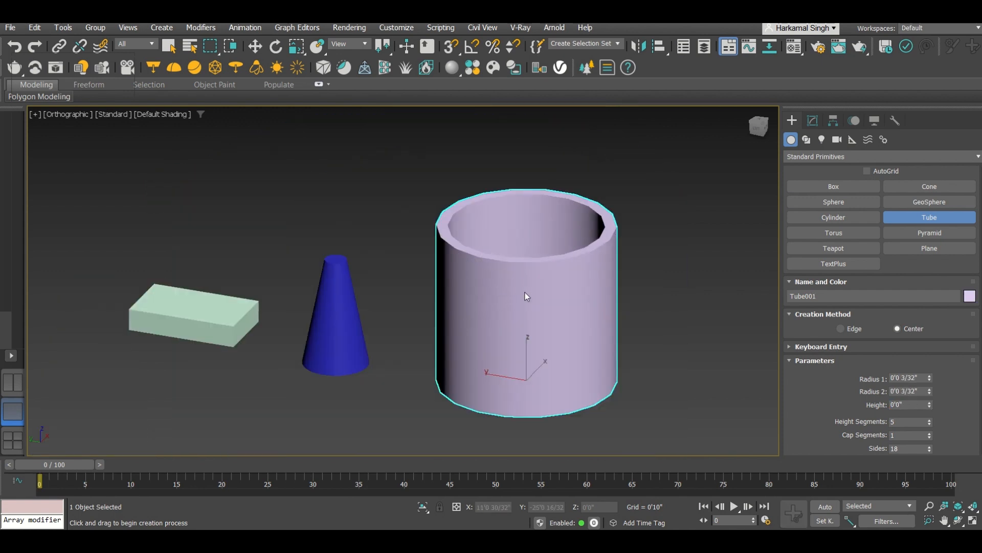
End tube creation with the Move tool and select the box, the cone and the tube in turn.
{"action": "key", "text": "w"}
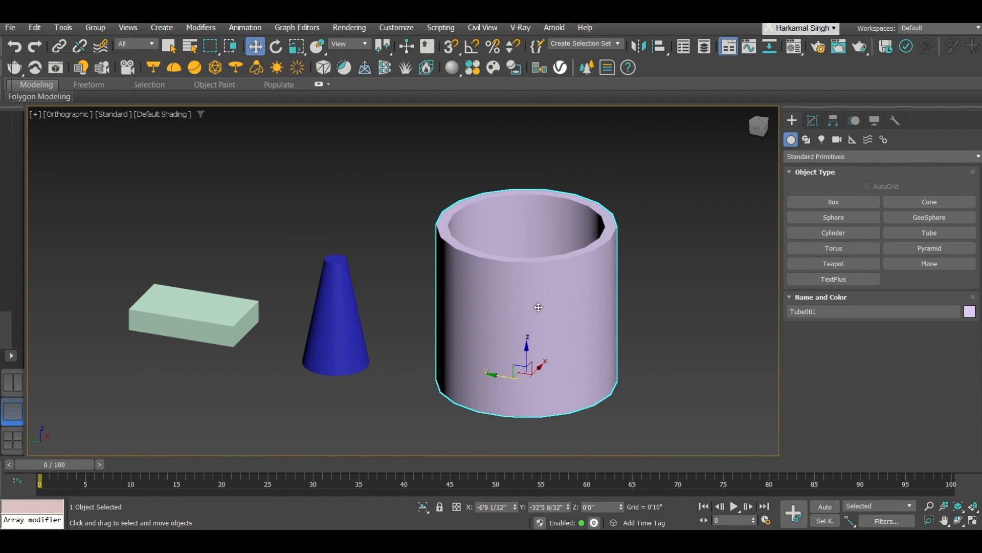
{"action": "left_click", "coordinate": [178, 311]}
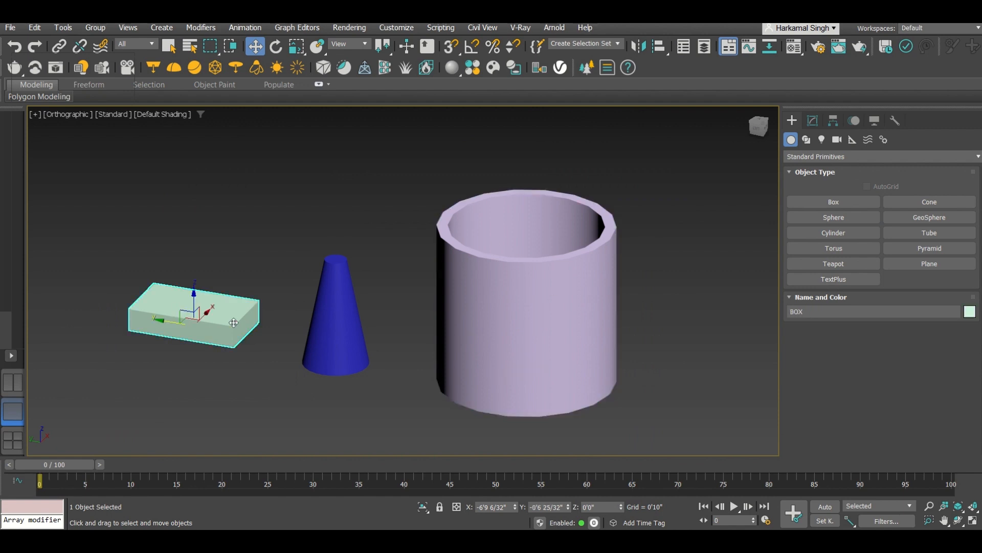
{"action": "left_click", "coordinate": [336, 317]}
{"action": "left_click", "coordinate": [603, 264]}
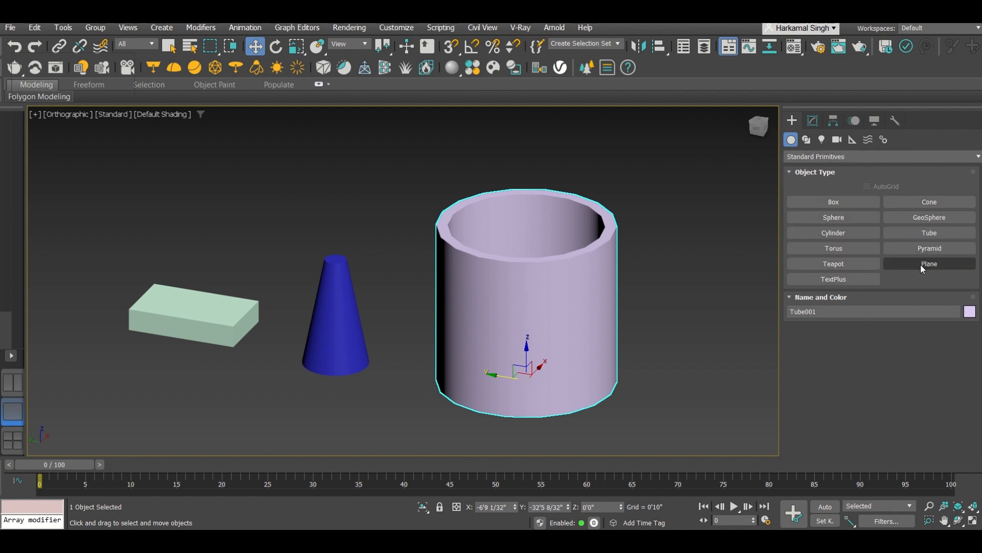
Switch the geometry category from Standard Primitives to Extended Primitives.
{"action": "left_click", "coordinate": [831, 157]}
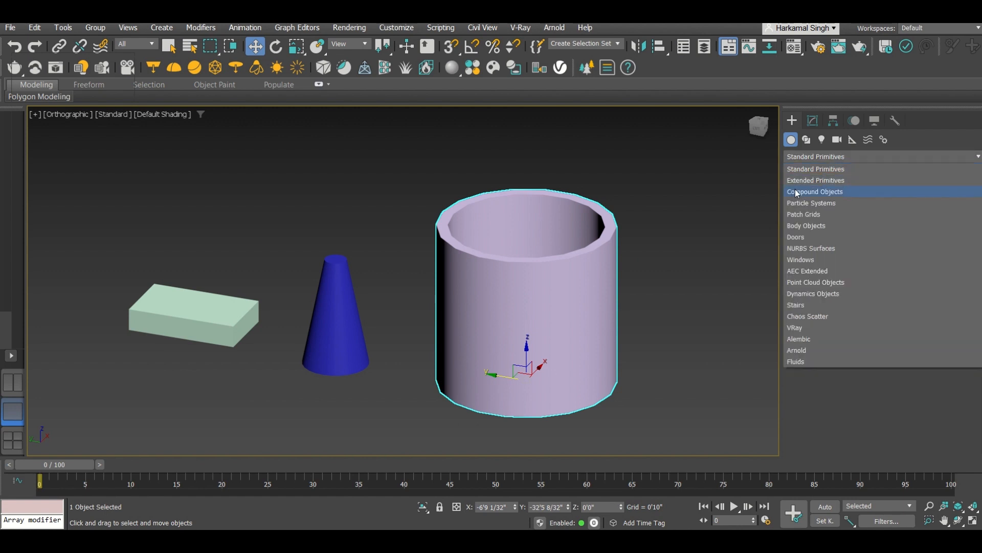
{"action": "left_click", "coordinate": [818, 169]}
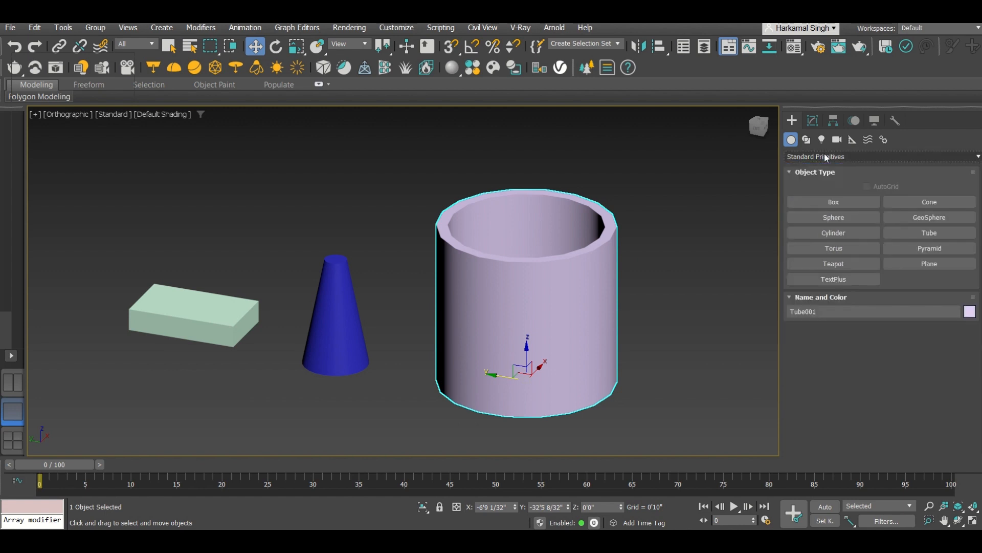
{"action": "left_click", "coordinate": [815, 157]}
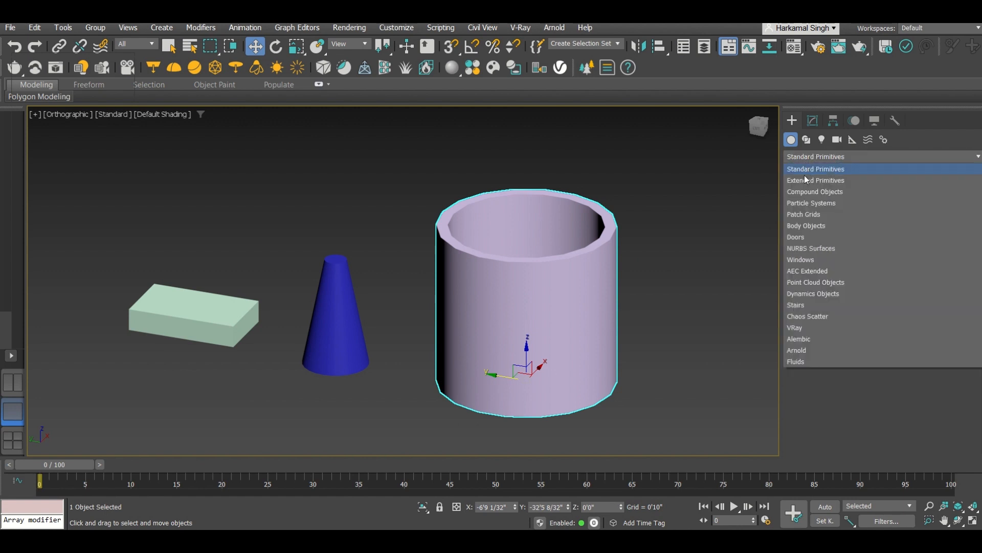
{"action": "left_click", "coordinate": [801, 176]}
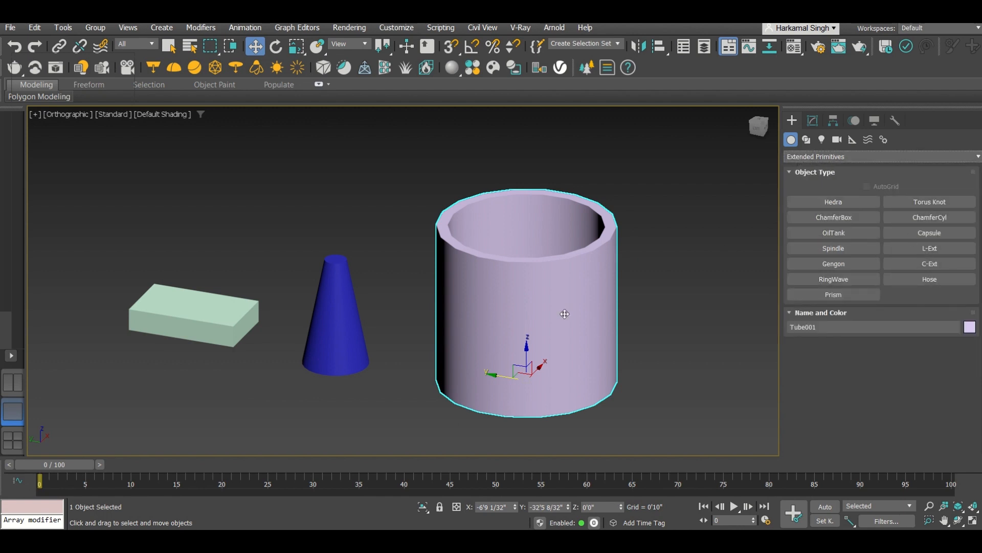
Create an L-Ext beside the tube, about 22'7" in side length, 30'5" in front length, 4'6" in both widths and 8'10" high.
{"action": "middle_click_drag", "start_coordinate": [565, 314], "coordinate": [441, 320]}
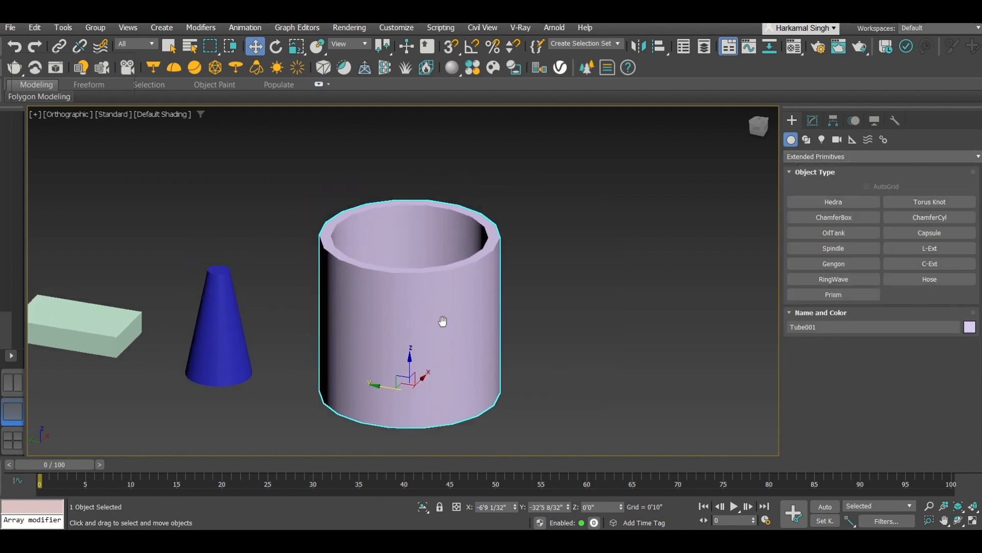
{"action": "left_click", "coordinate": [937, 249]}
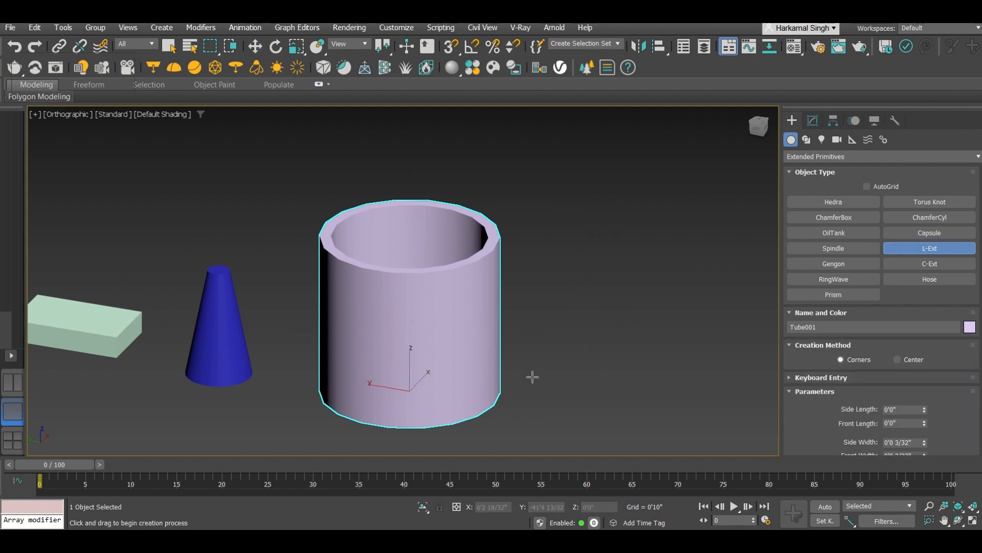
{"action": "middle_click_drag", "start_coordinate": [533, 377], "coordinate": [388, 307]}
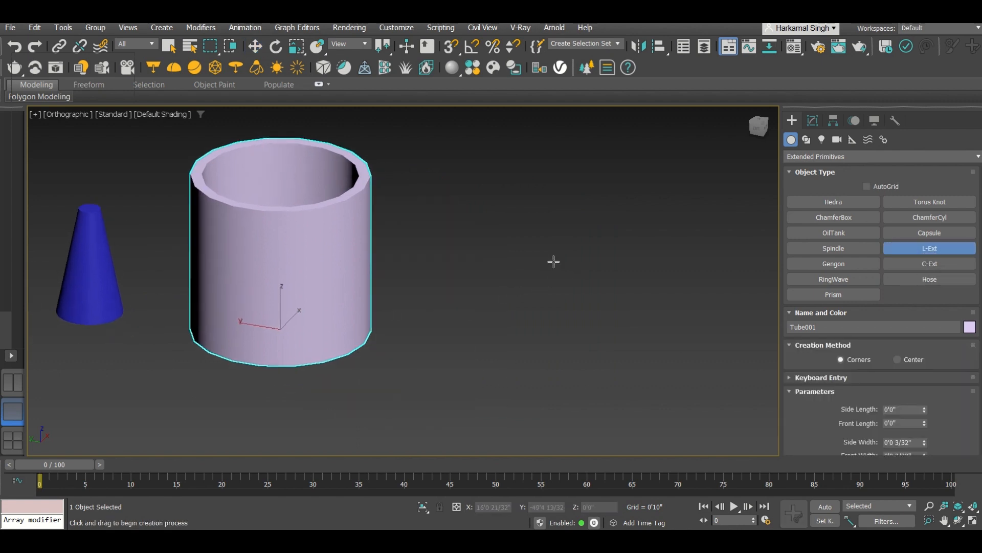
{"action": "left_click_drag", "start_coordinate": [553, 262], "coordinate": [658, 430]}
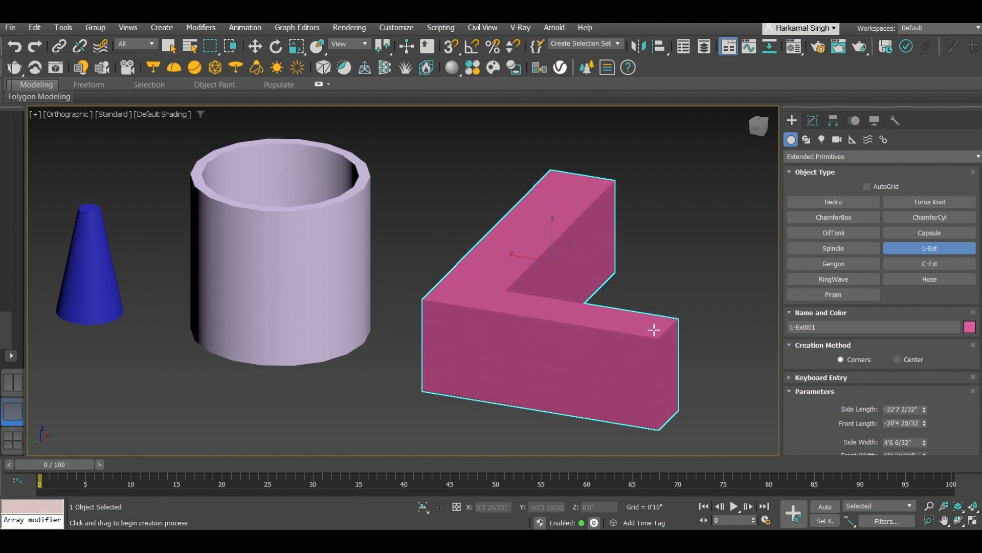
{"action": "left_click", "coordinate": [654, 330]}
{"action": "left_click", "coordinate": [603, 307]}
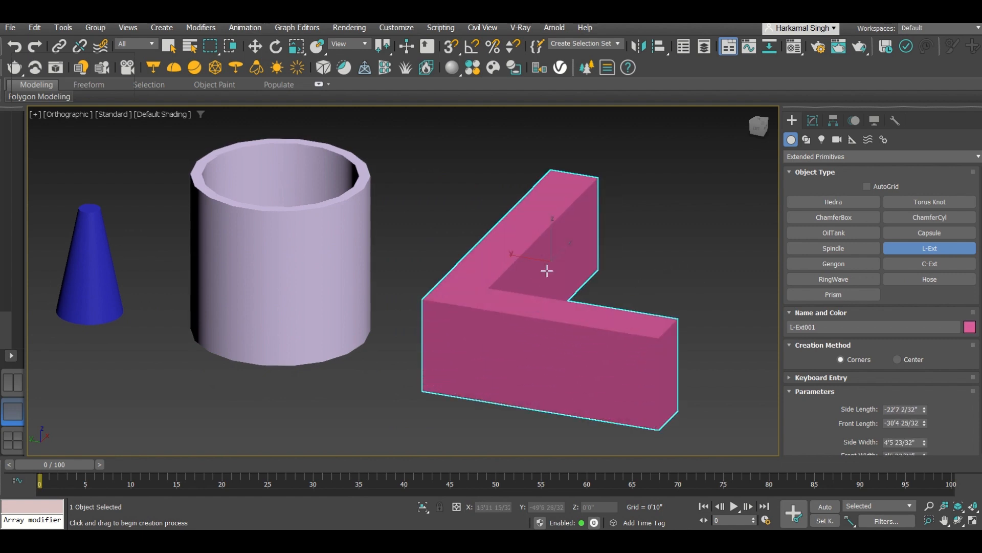
{"action": "key", "text": "w"}
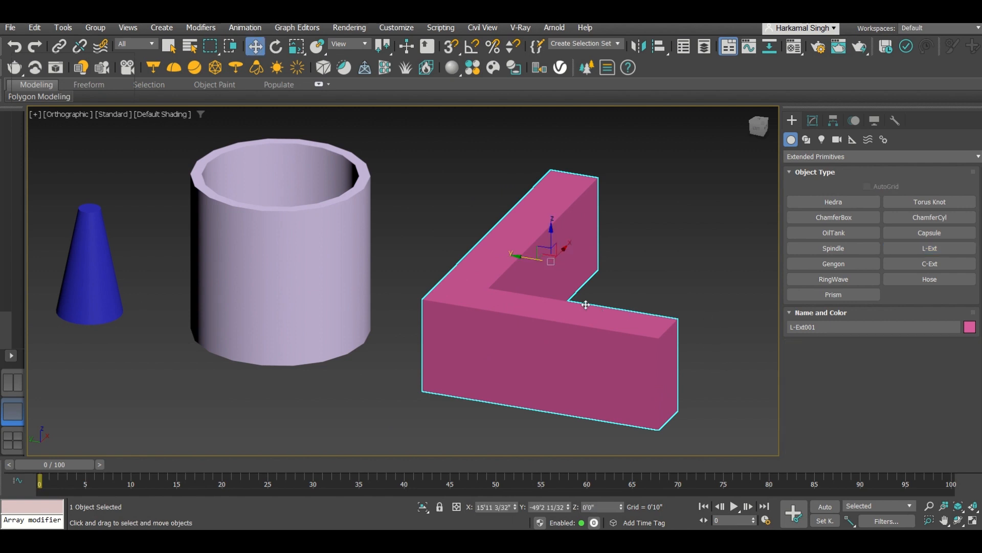
Modify the L-Ext's parameters, setting Side Length to 10'0" and Front Length to 15'0".
{"action": "left_click", "coordinate": [813, 121]}
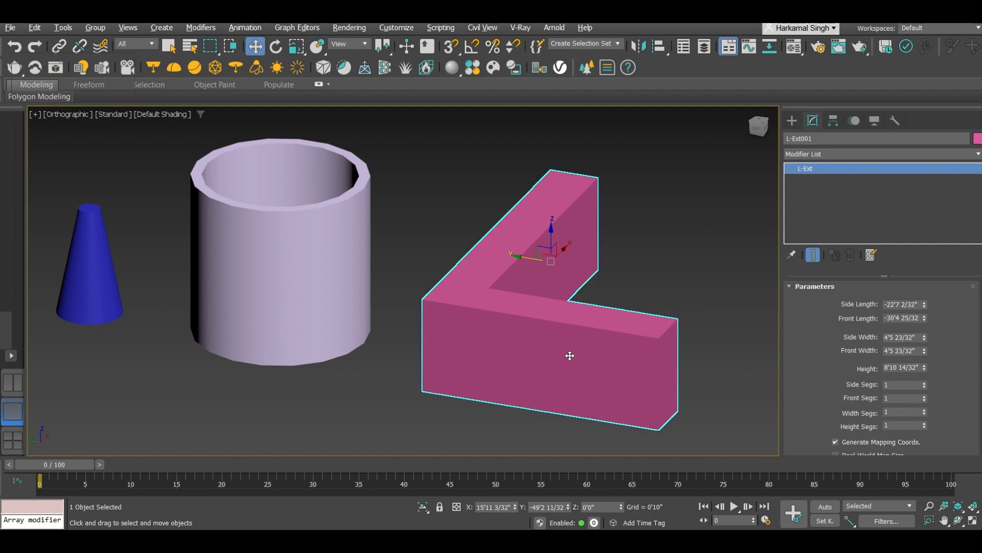
{"action": "middle_click_drag", "start_coordinate": [570, 355], "coordinate": [647, 301], "text": "alt"}
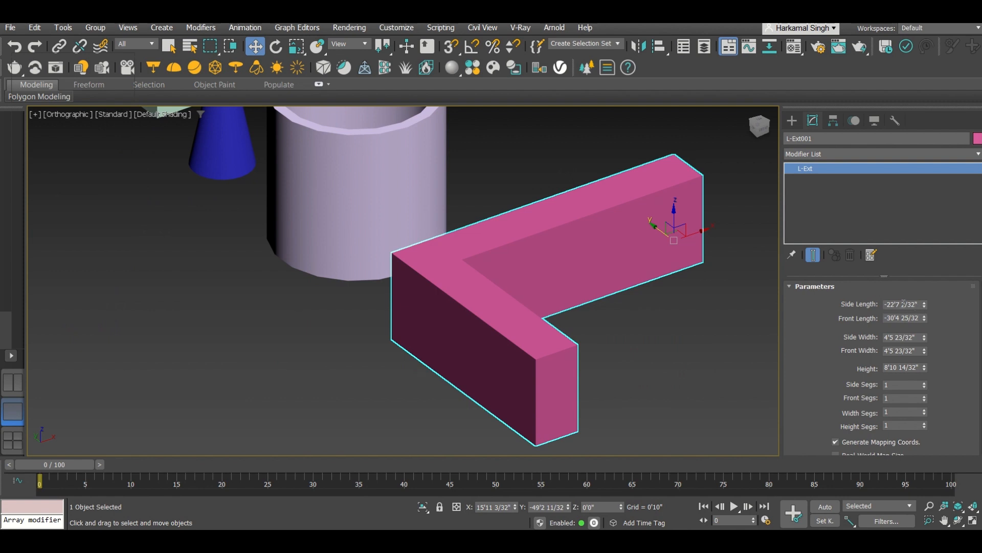
{"action": "left_click_drag", "start_coordinate": [920, 302], "coordinate": [877, 303]}
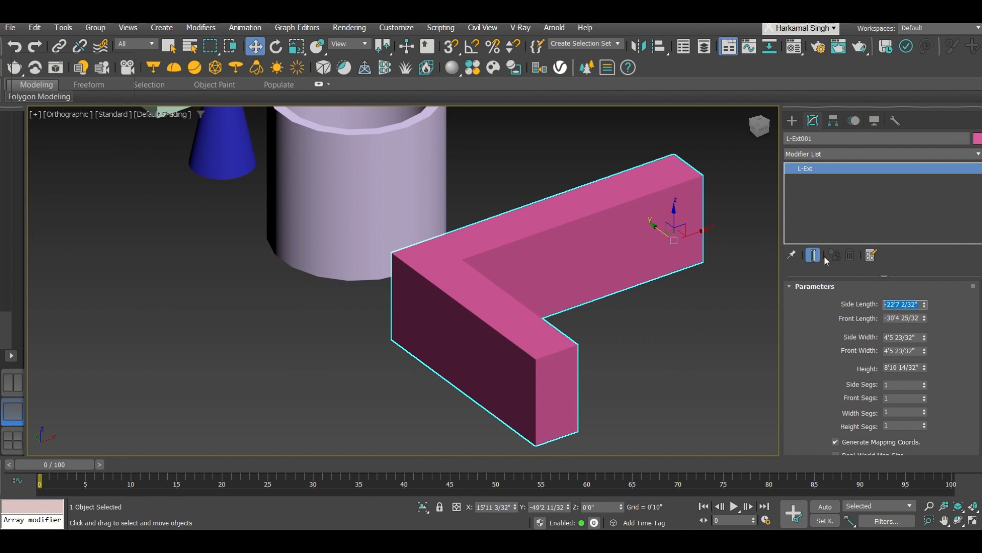
{"action": "type", "text": "10'"}
{"action": "key", "text": "Return"}
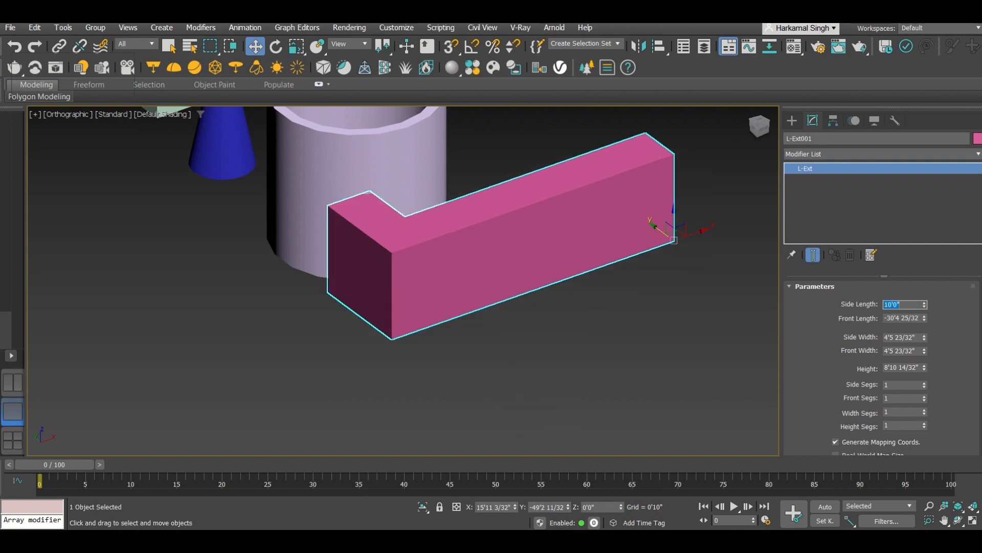
{"action": "key", "text": "Tab"}
{"action": "type", "text": "15"}
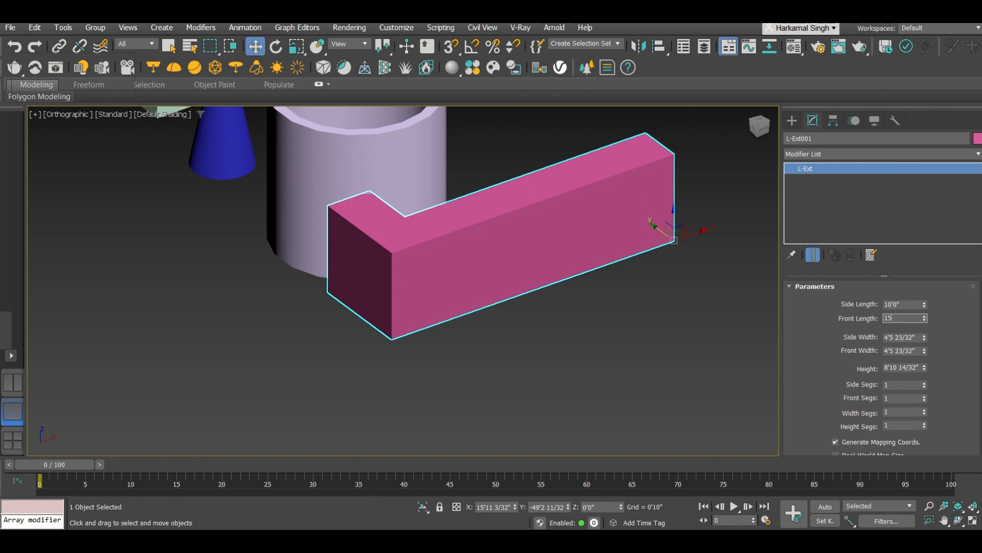
{"action": "type", "text": "'"}
{"action": "key", "text": "Return"}
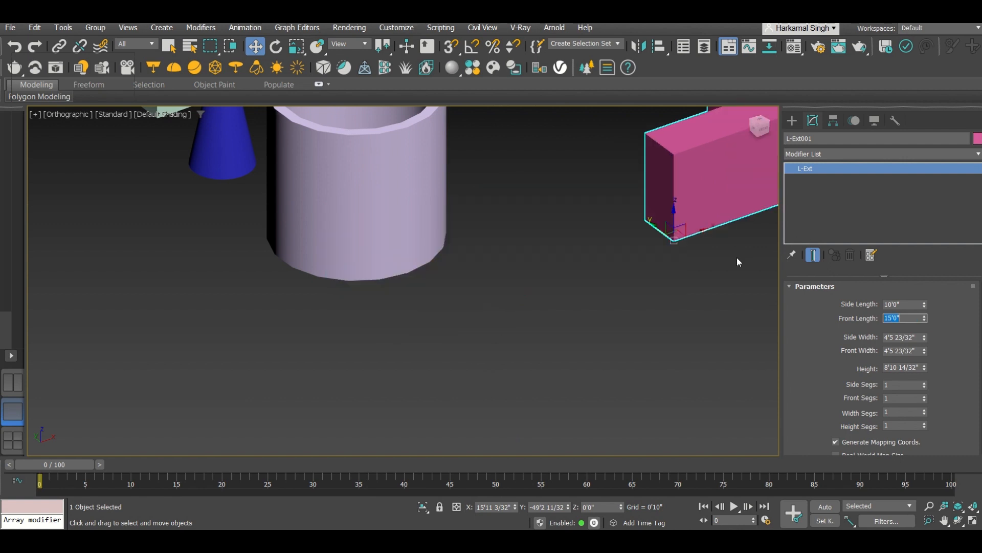
{"action": "middle_click_drag", "start_coordinate": [628, 311], "coordinate": [445, 389]}
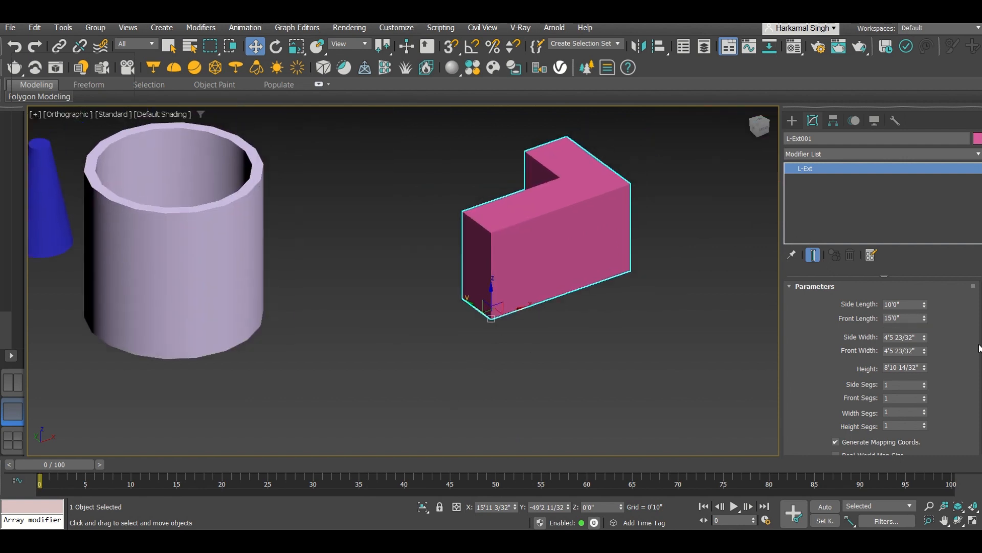
Set the L-Ext's Side Width and Front Width to 2'0" and its height to 10'0".
{"action": "left_click", "coordinate": [902, 338]}
{"action": "type", "text": "2"}
{"action": "key", "text": "Return"}
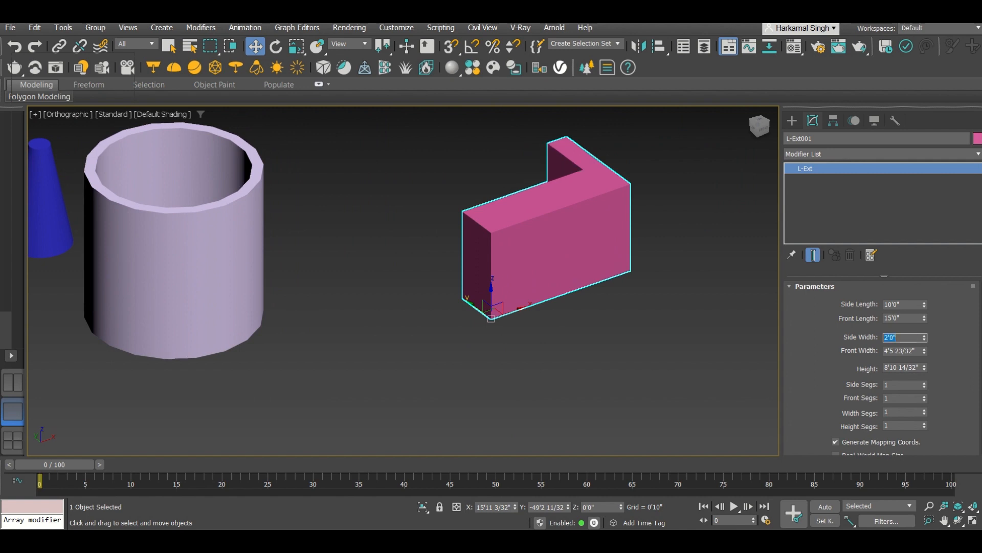
{"action": "key", "text": "Tab"}
{"action": "type", "text": "2"}
{"action": "key", "text": "Return"}
{"action": "key", "text": "Tab"}
{"action": "type", "text": "10"}
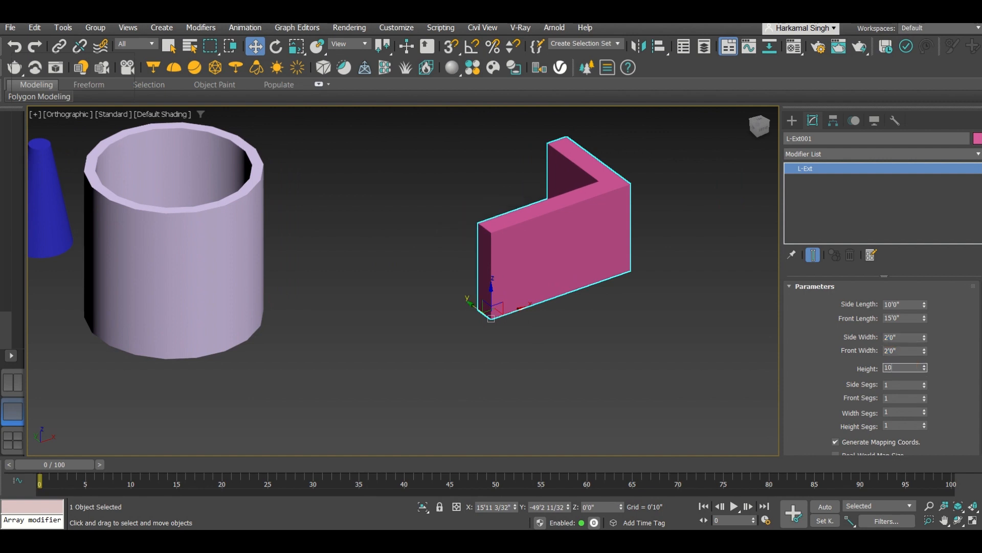
{"action": "key", "text": "Return"}
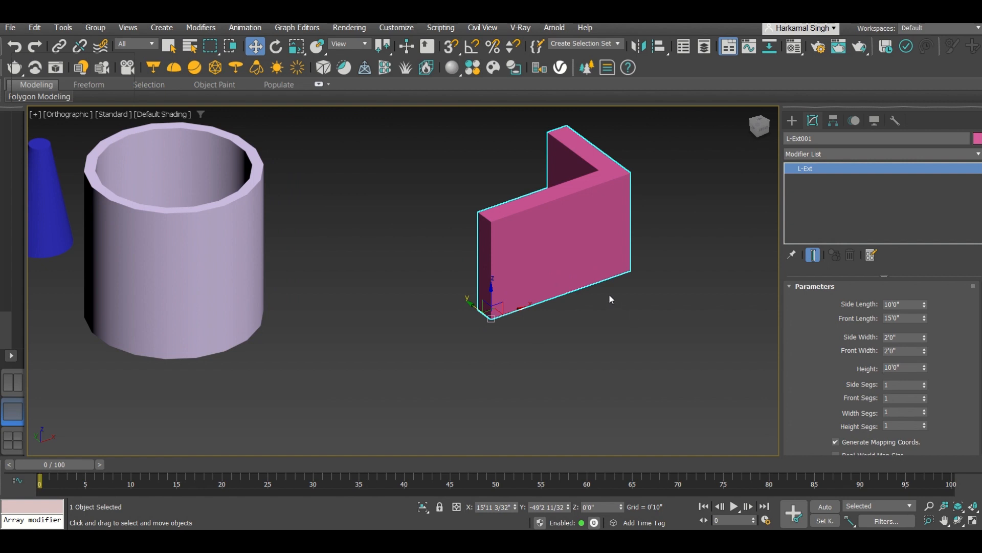
Inspect the resized L-Ext from other angles among the other objects and bring back the extended primitive creation options.
{"action": "middle_click_drag", "start_coordinate": [429, 407], "coordinate": [446, 462]}
{"action": "middle_click_drag", "start_coordinate": [486, 293], "coordinate": [411, 297], "text": "alt"}
{"action": "scroll", "coordinate": [478, 314], "scroll_direction": "down", "scroll_amount": 4}
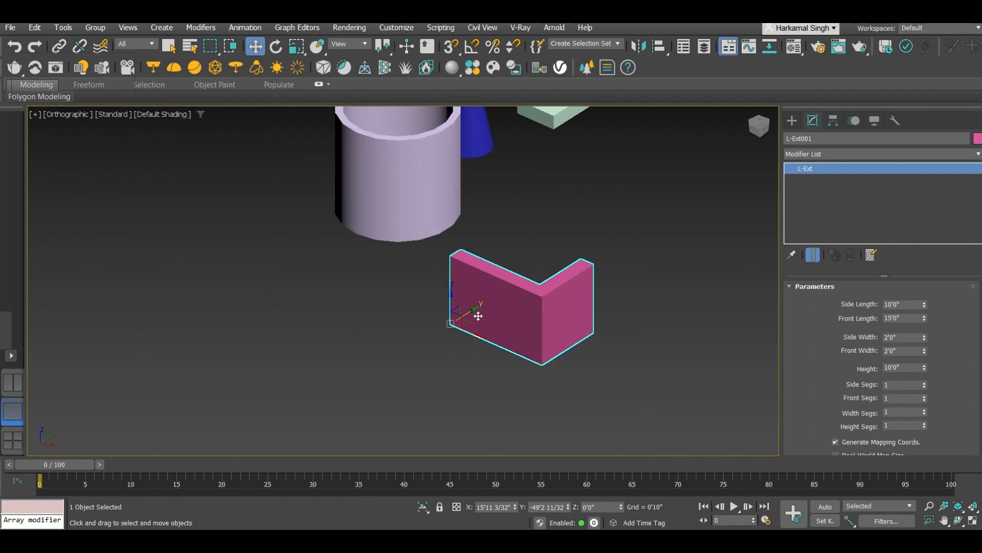
{"action": "middle_click_drag", "start_coordinate": [498, 312], "coordinate": [467, 313], "text": "alt"}
{"action": "left_click", "coordinate": [792, 120]}
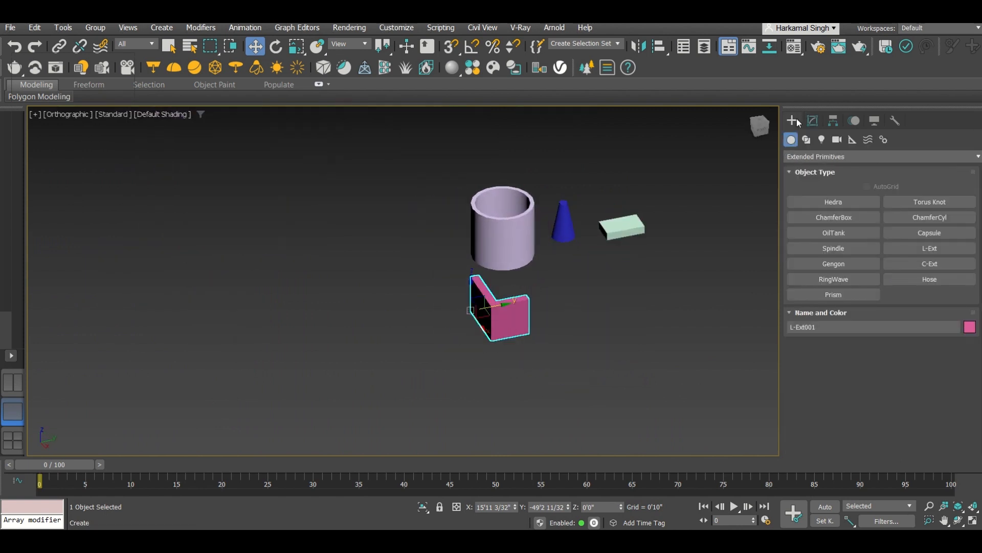
{"action": "middle_click_drag", "start_coordinate": [645, 265], "coordinate": [614, 277]}
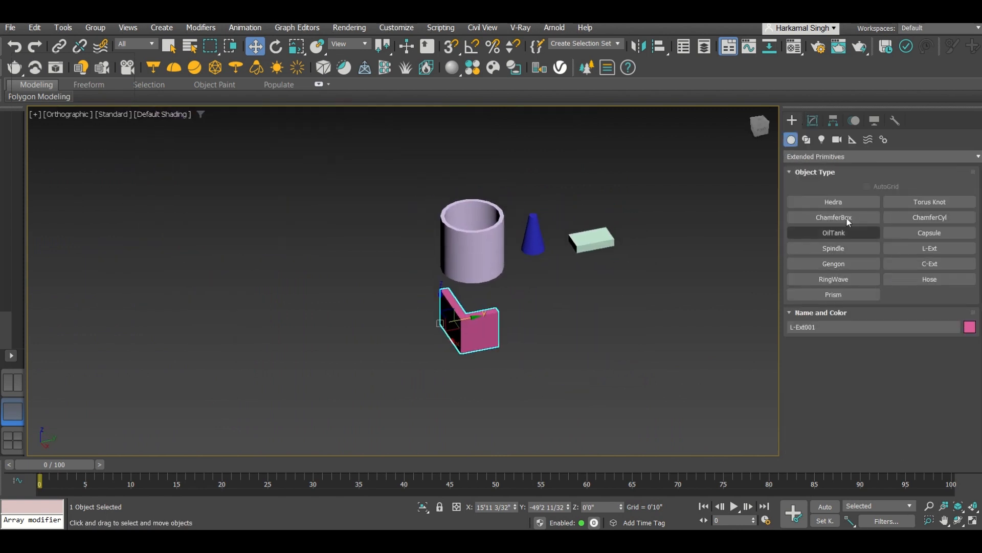
{"action": "scroll", "coordinate": [497, 231], "scroll_direction": "up", "scroll_amount": 5}
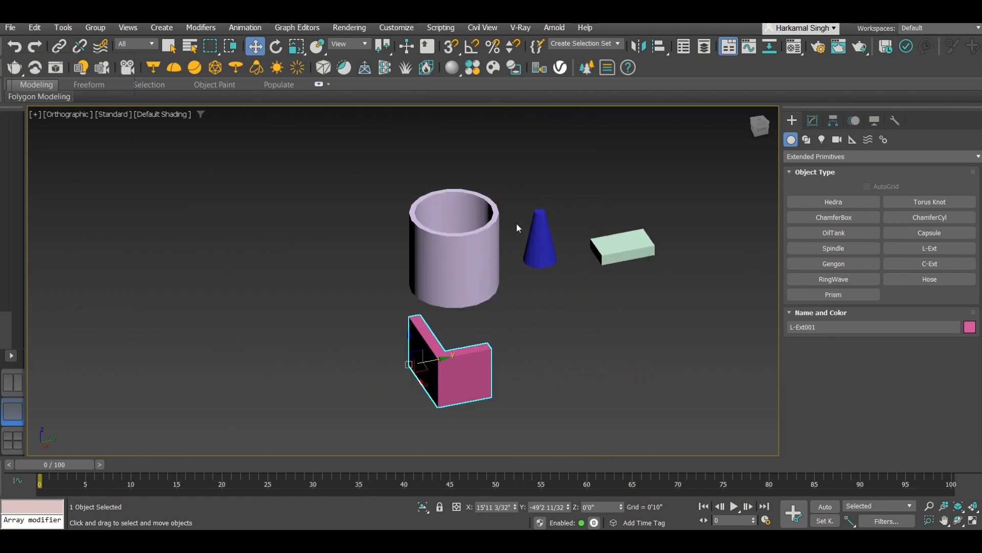
Turn on the Edged Faces display for the tube, cone, box and L-Ext in the shaded viewport.
{"action": "scroll", "coordinate": [454, 244], "scroll_direction": "down", "scroll_amount": 5}
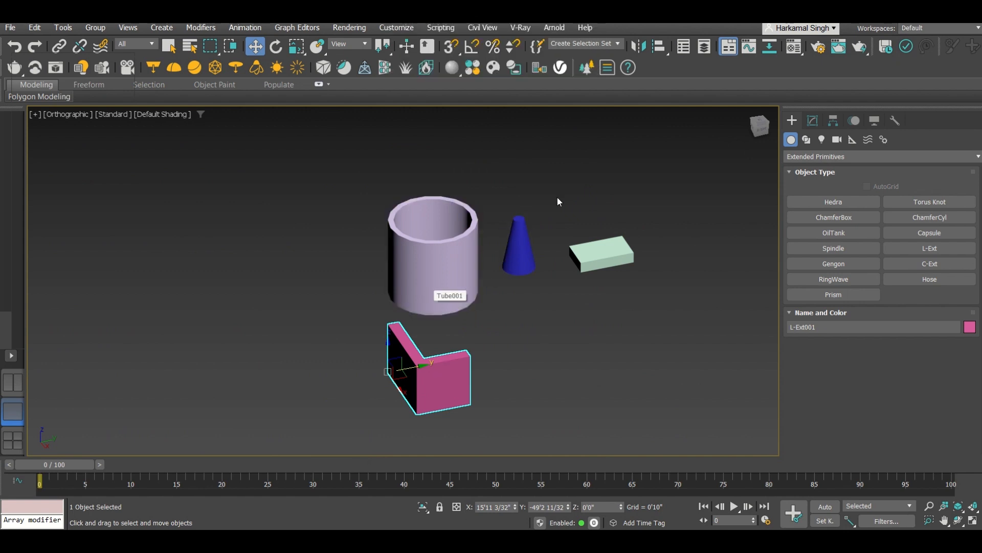
{"action": "middle_click_drag", "start_coordinate": [544, 251], "coordinate": [507, 219]}
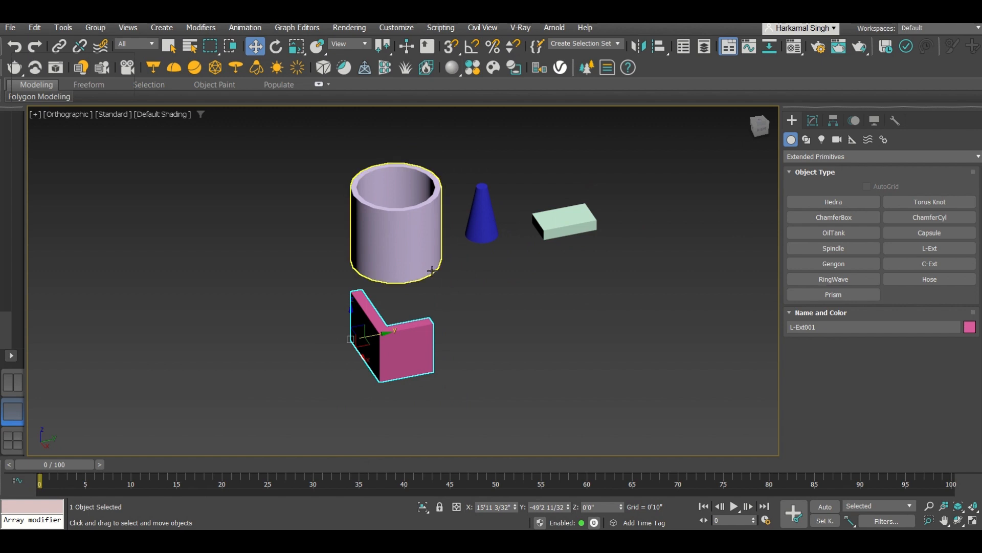
{"action": "scroll", "coordinate": [451, 299], "scroll_direction": "up", "scroll_amount": 3}
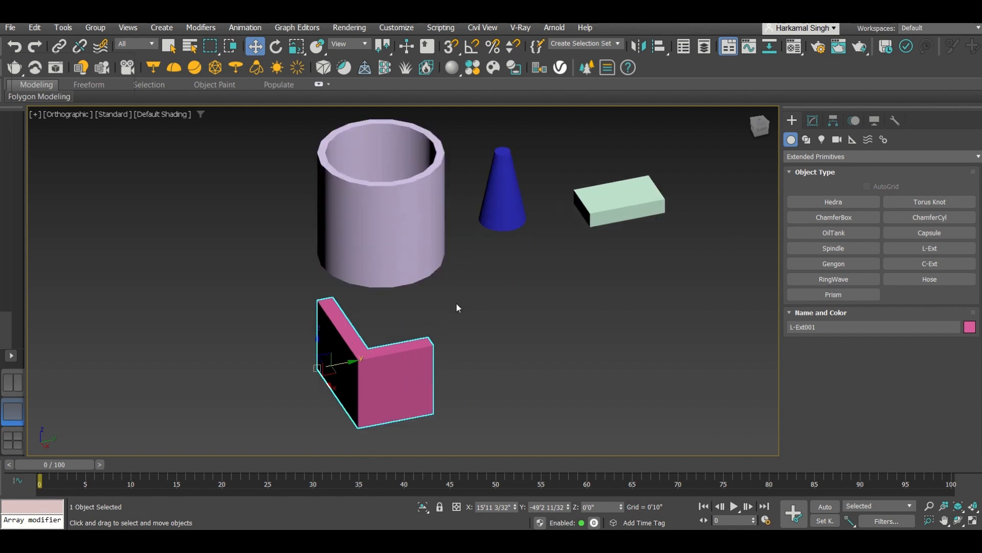
{"action": "key", "text": "F4"}
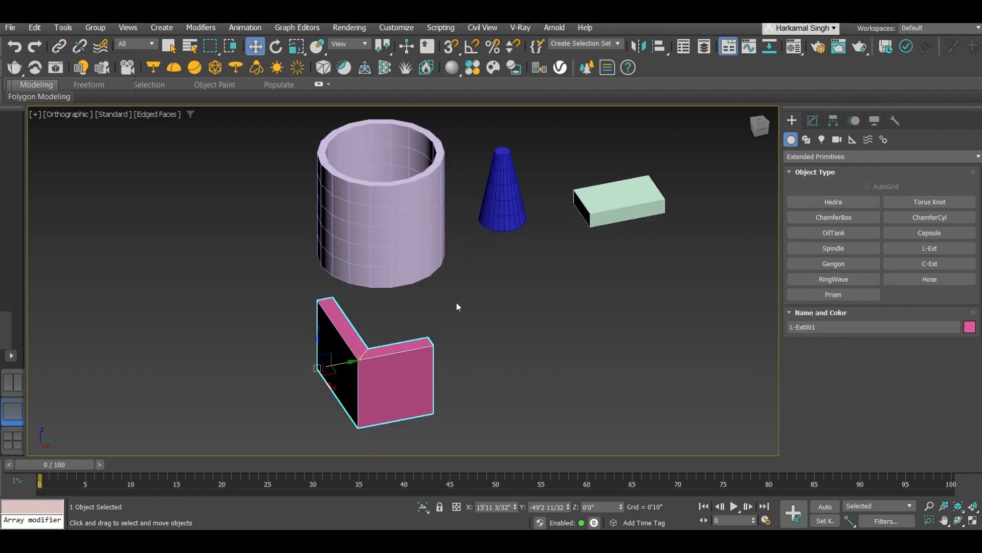
Examine the mesh edges of the tube, cone, box and L-Ext up close, toggling Edged Faces off and on.
{"action": "scroll", "coordinate": [350, 157], "scroll_direction": "up", "scroll_amount": 5}
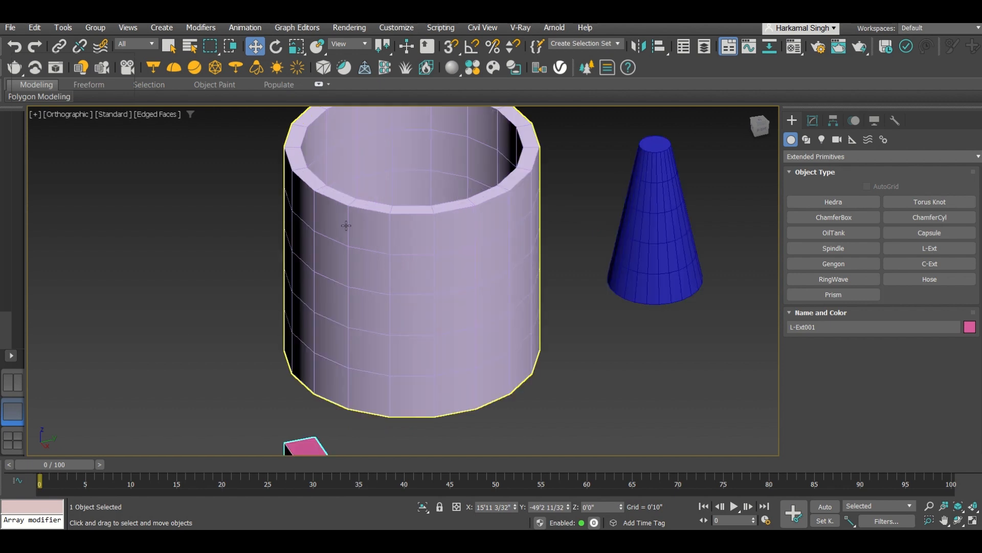
{"action": "scroll", "coordinate": [346, 226], "scroll_direction": "up", "scroll_amount": 5}
{"action": "scroll", "coordinate": [251, 271], "scroll_direction": "down", "scroll_amount": 6}
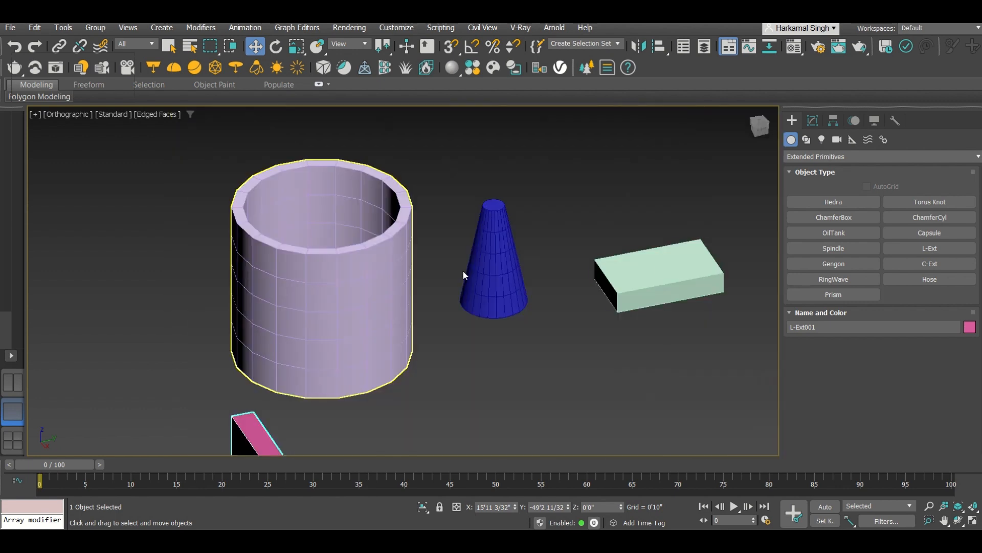
{"action": "middle_click_drag", "start_coordinate": [667, 275], "coordinate": [619, 231]}
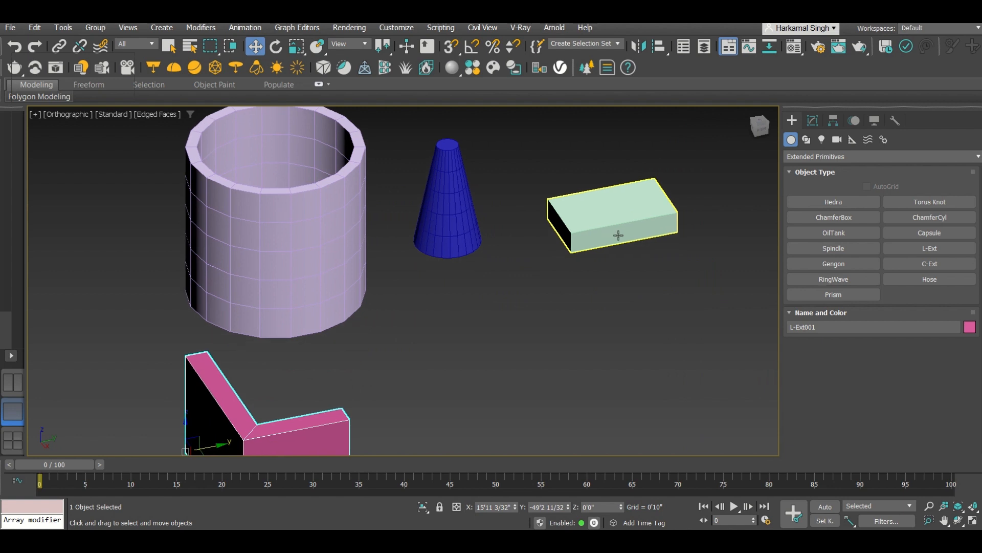
{"action": "scroll", "coordinate": [423, 384], "scroll_direction": "down", "scroll_amount": 5}
{"action": "scroll", "coordinate": [424, 358], "scroll_direction": "up", "scroll_amount": 8}
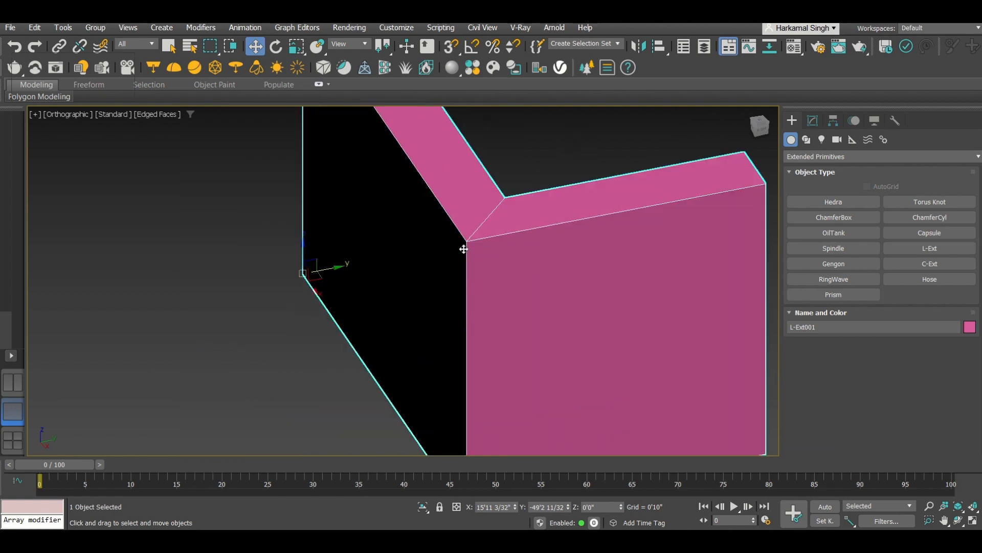
{"action": "key", "text": "F4"}
{"action": "key", "text": "F4"}
Modify the tube's roundness by trying 9 sides, and settle on a Sides value of 89.
{"action": "scroll", "coordinate": [496, 278], "scroll_direction": "down", "scroll_amount": 5}
{"action": "middle_click_drag", "start_coordinate": [478, 204], "coordinate": [444, 280]}
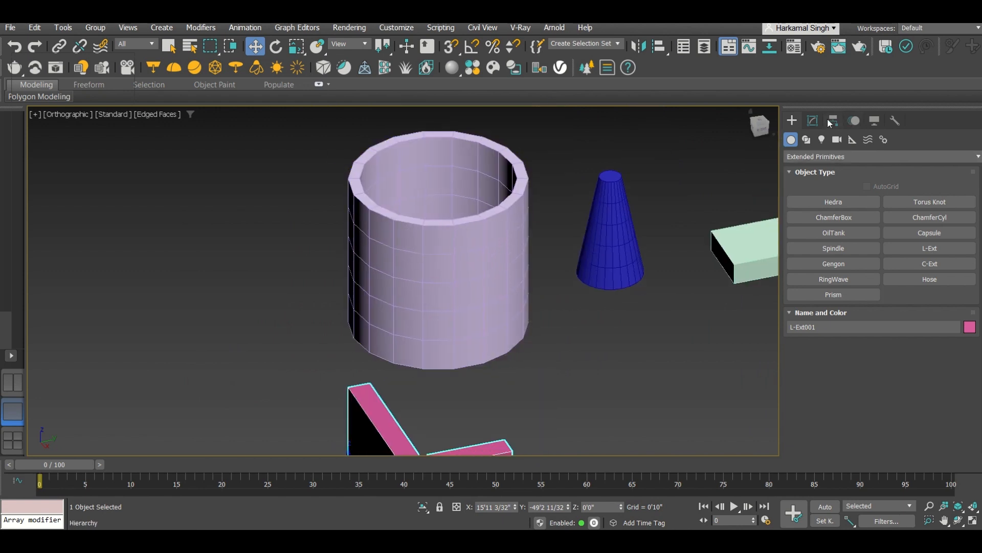
{"action": "left_click", "coordinate": [813, 121]}
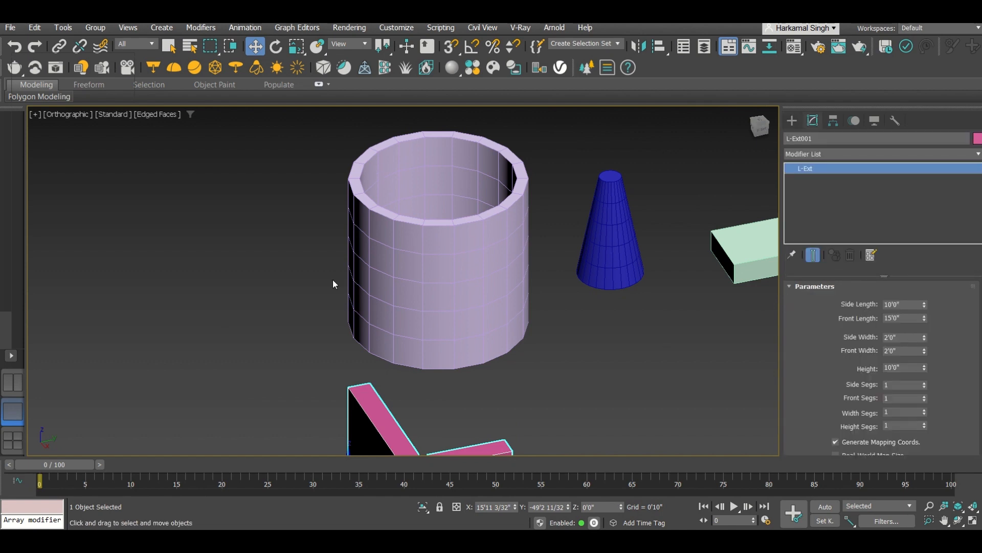
{"action": "left_click", "coordinate": [464, 244]}
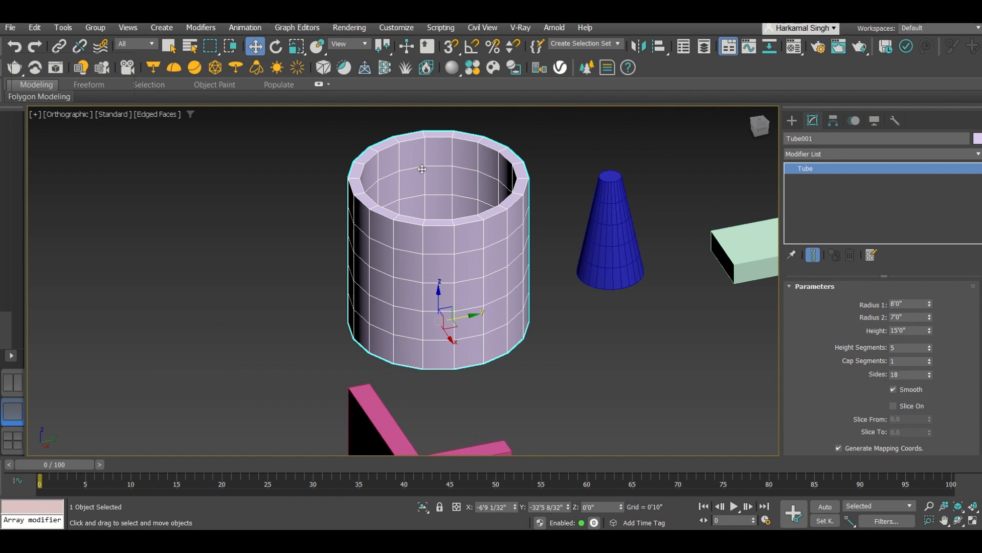
{"action": "scroll", "coordinate": [445, 141], "scroll_direction": "up", "scroll_amount": 5}
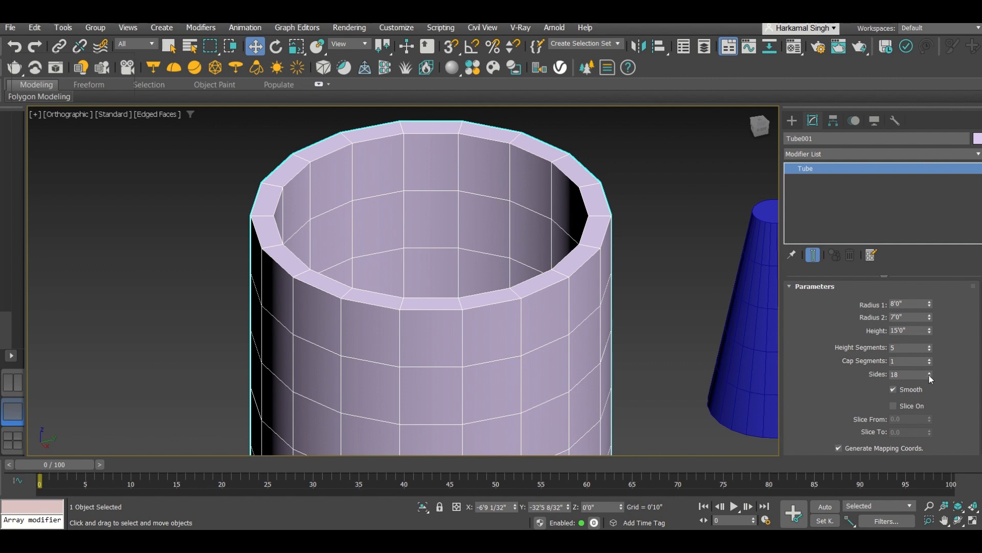
{"action": "mouse_move", "coordinate": [929, 375]}
{"action": "left_mouse_down"}
{"action": "mouse_move", "coordinate": [921, 326]}
{"action": "mouse_move", "coordinate": [931, 377]}
{"action": "left_mouse_up"}
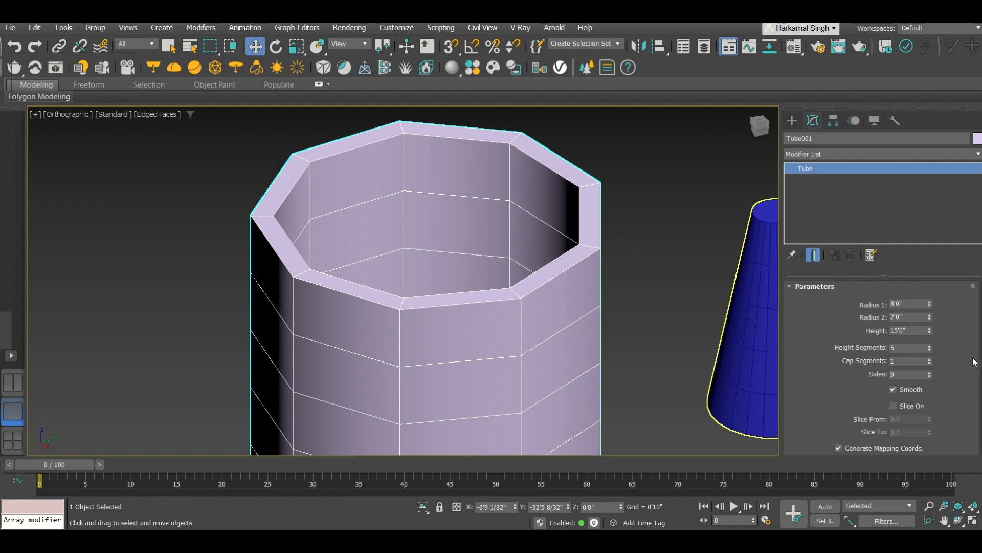
{"action": "left_click_drag", "start_coordinate": [929, 374], "coordinate": [919, 330]}
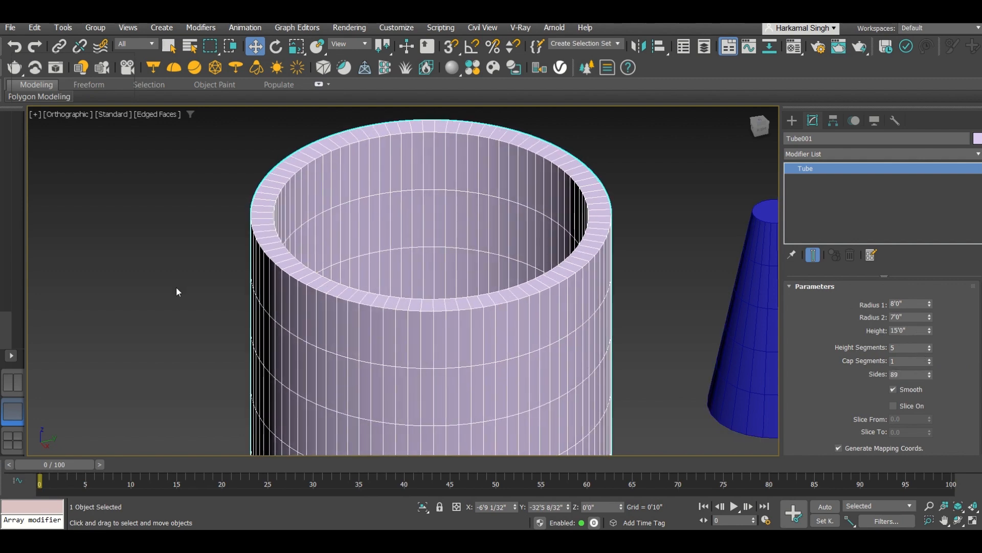
Increase the tube's Height Segments to 9.
{"action": "scroll", "coordinate": [176, 287], "scroll_direction": "down", "scroll_amount": 5}
{"action": "scroll", "coordinate": [413, 302], "scroll_direction": "down", "scroll_amount": 4}
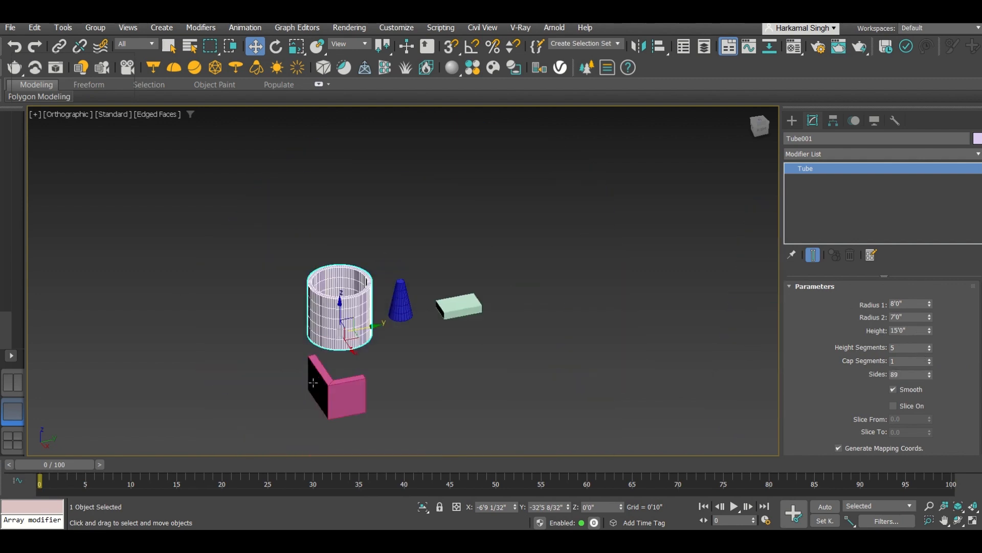
{"action": "scroll", "coordinate": [328, 289], "scroll_direction": "up", "scroll_amount": 6}
{"action": "scroll", "coordinate": [363, 289], "scroll_direction": "down", "scroll_amount": 4}
{"action": "scroll", "coordinate": [430, 276], "scroll_direction": "up", "scroll_amount": 8}
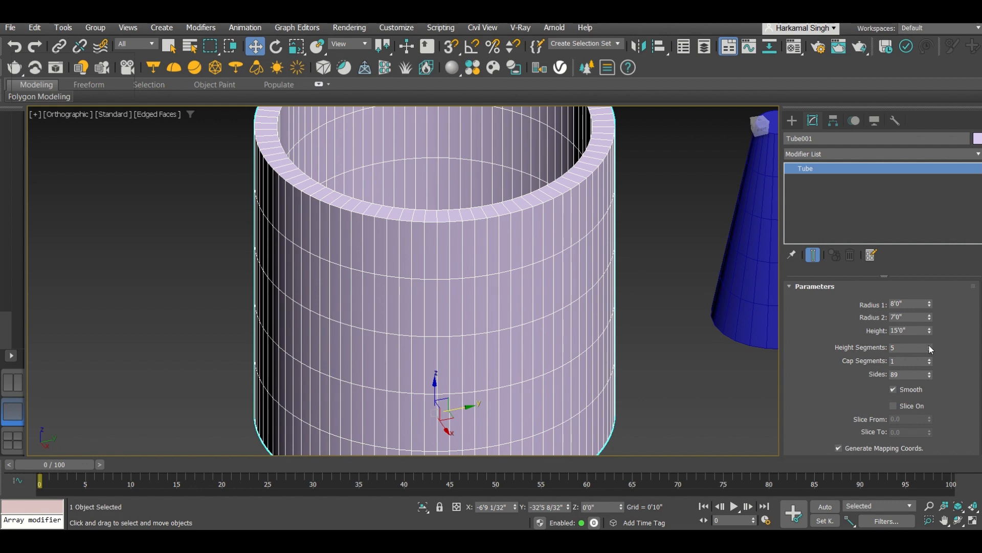
{"action": "mouse_move", "coordinate": [929, 344]}
{"action": "left_mouse_down"}
{"action": "mouse_move", "coordinate": [932, 357]}
{"action": "mouse_move", "coordinate": [932, 339]}
{"action": "left_mouse_up"}
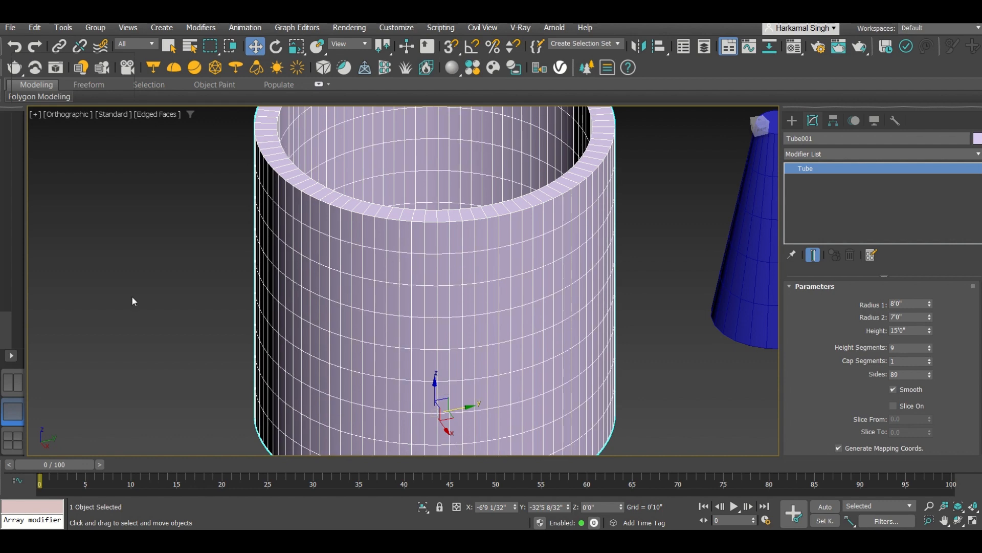
Bring all four objects into view and switch the geometry creation category to Standard Primitives.
{"action": "scroll", "coordinate": [441, 264], "scroll_direction": "down", "scroll_amount": 5}
{"action": "middle_click_drag", "start_coordinate": [696, 277], "coordinate": [641, 261]}
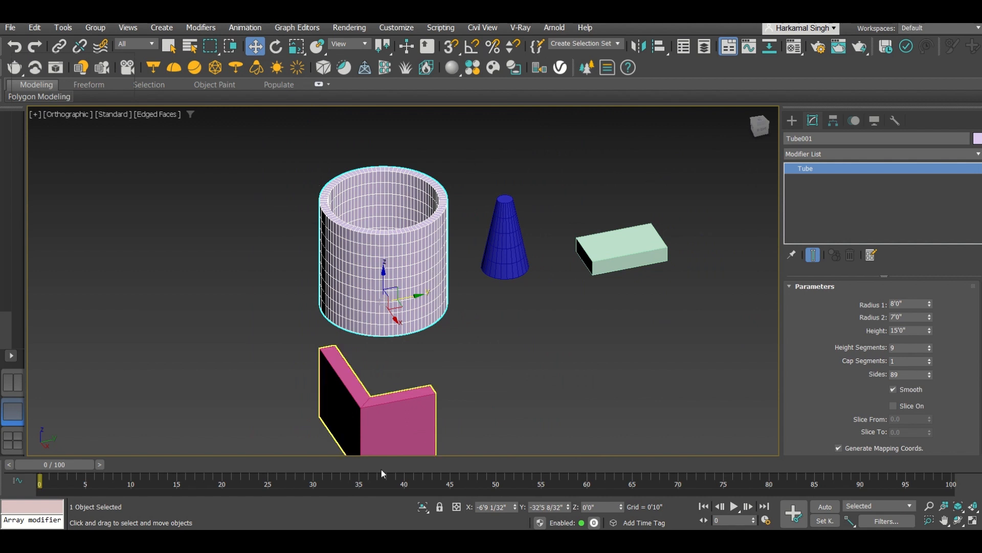
{"action": "middle_click_drag", "start_coordinate": [500, 340], "coordinate": [450, 307]}
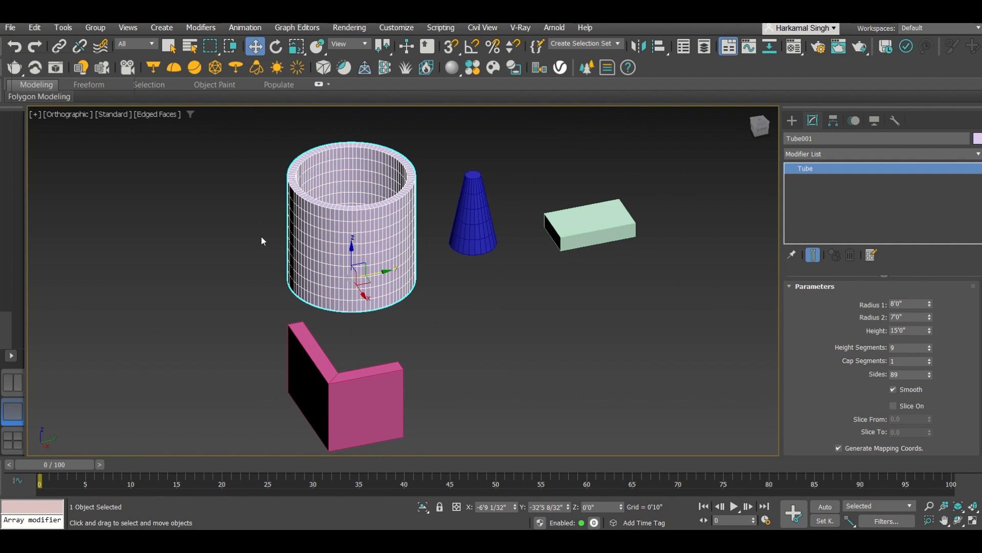
{"action": "left_click", "coordinate": [792, 121]}
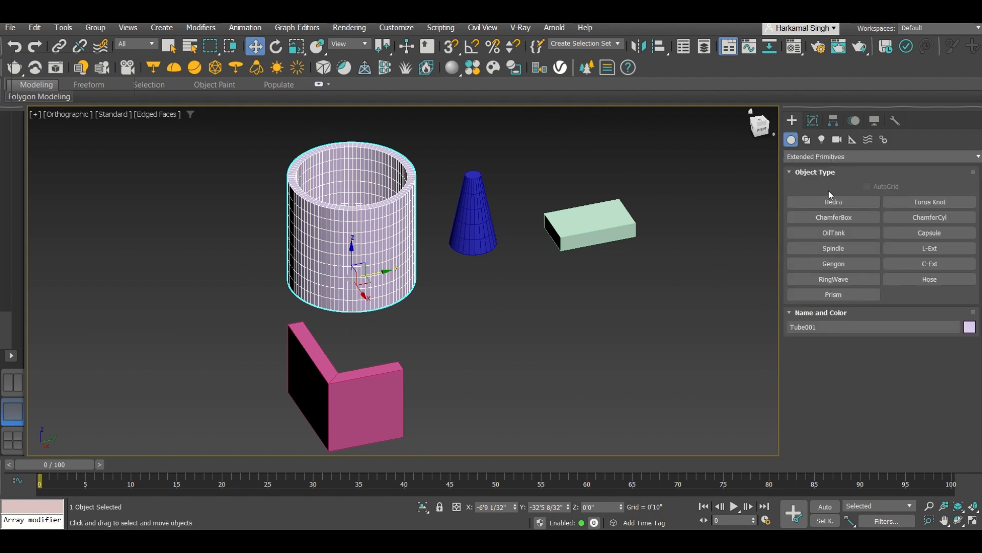
{"action": "left_click", "coordinate": [827, 157]}
{"action": "left_click", "coordinate": [824, 168]}
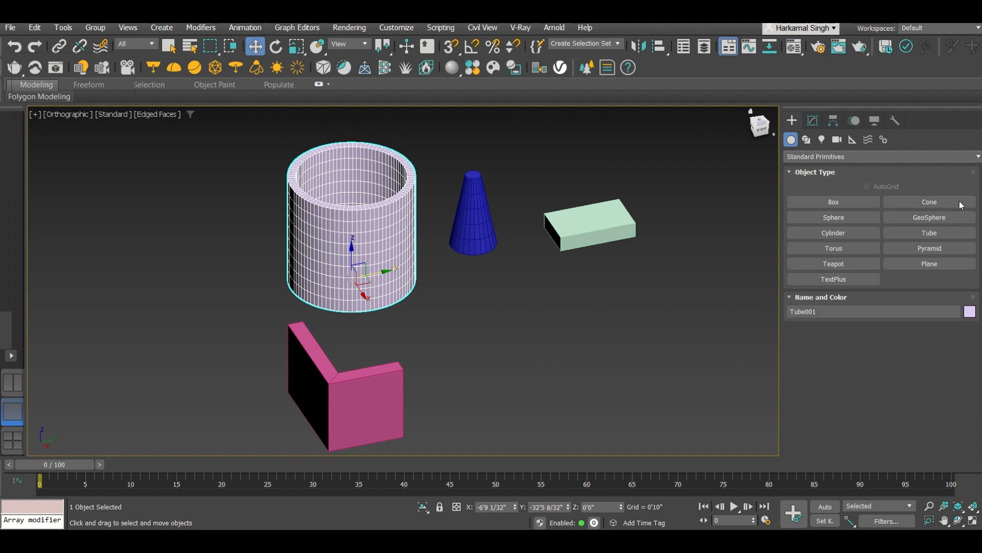